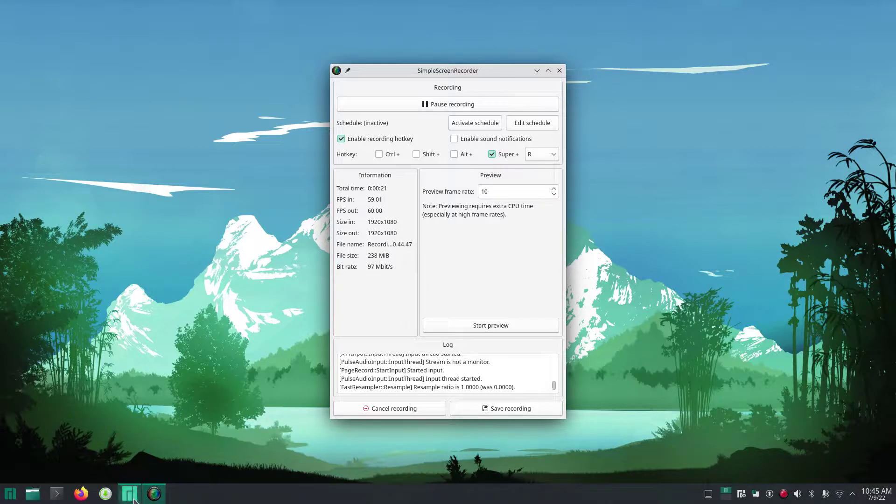
# - Browse the Icons-only Task Manager's Behavior and Keyboard Shortcuts pages, cancel, and reopen the taskbar menu
pyautogui.moveTo(120, 497)
pyautogui.moveTo(155, 498)
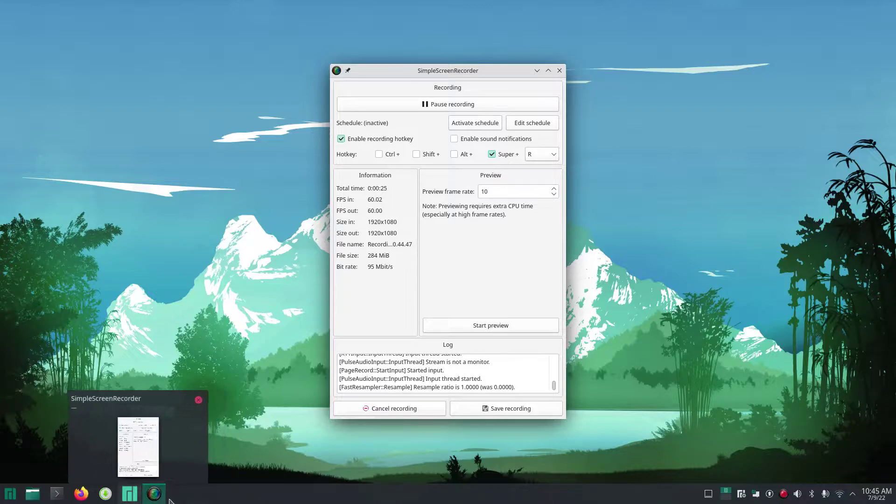
pyautogui.rightClick(186, 501)
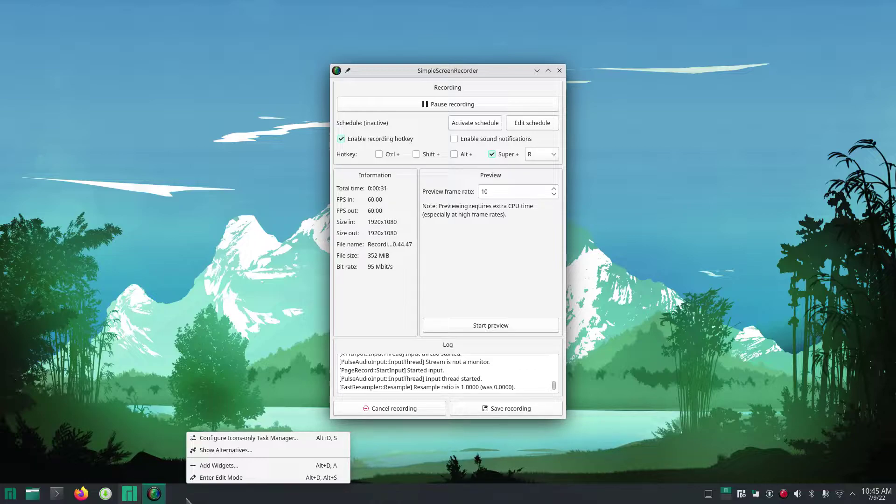
pyautogui.click(243, 439)
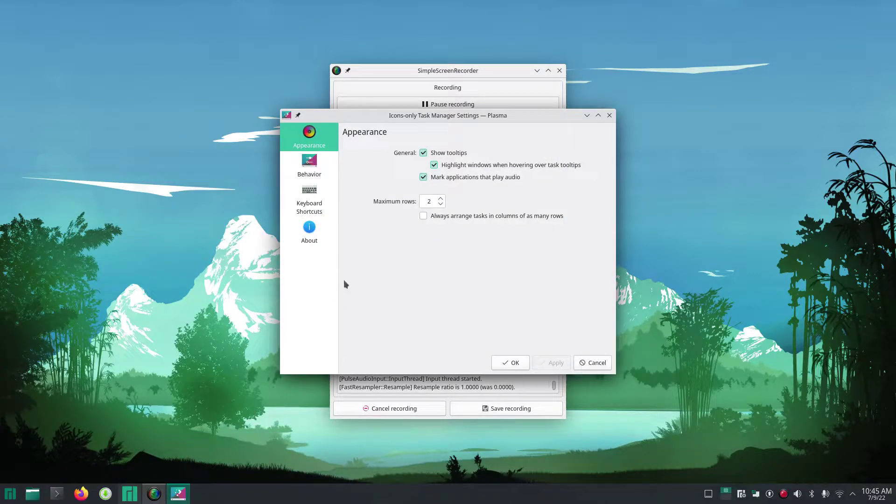
pyautogui.click(326, 153)
pyautogui.click(309, 191)
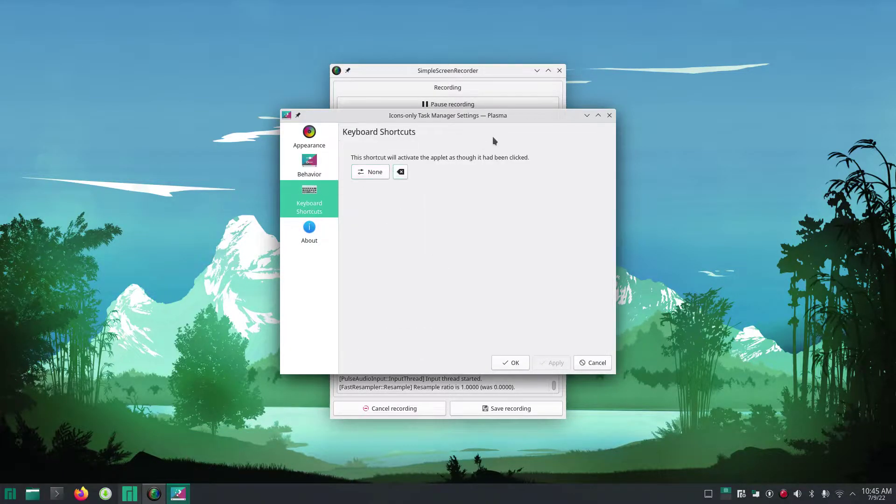
pyautogui.click(609, 115)
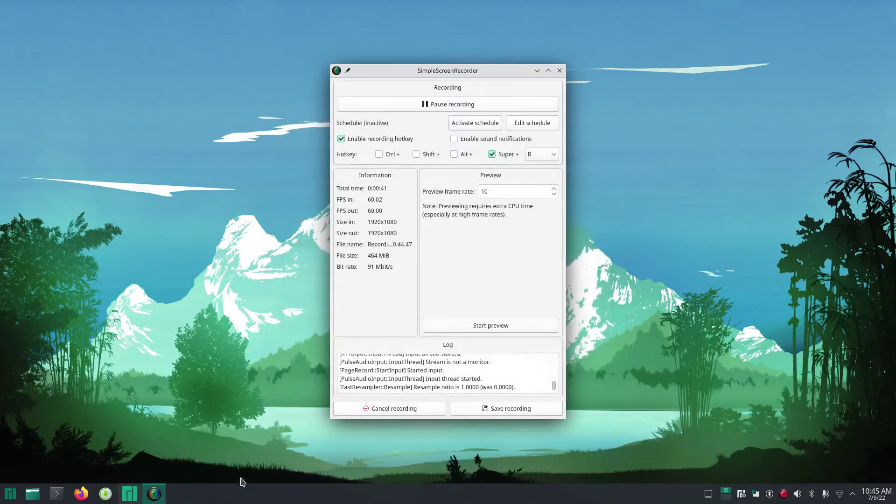
pyautogui.rightClick(230, 500)
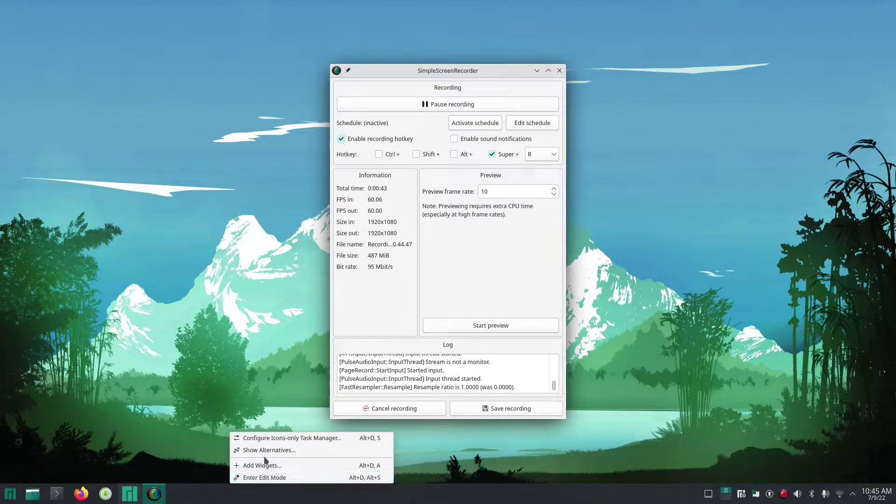
# - In edit mode, switch the icons-only task manager to the Window list widget, then re-enter edit mode
pyautogui.click(259, 478)
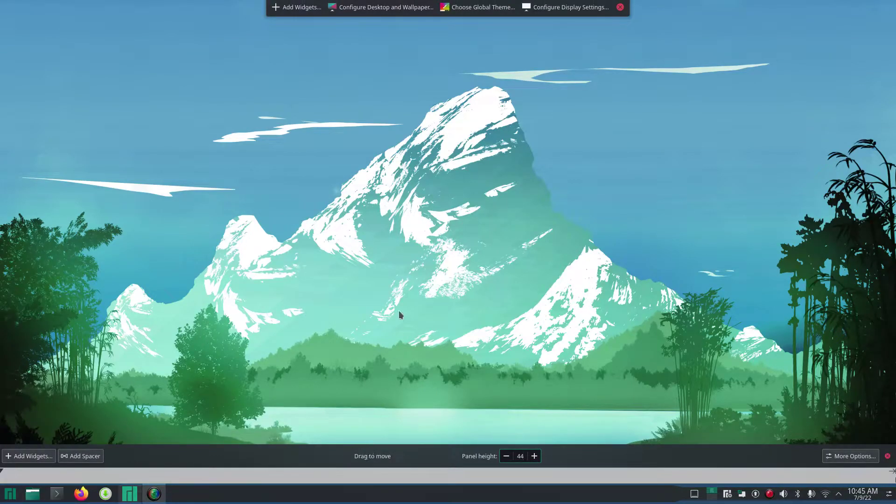
pyautogui.moveTo(219, 487)
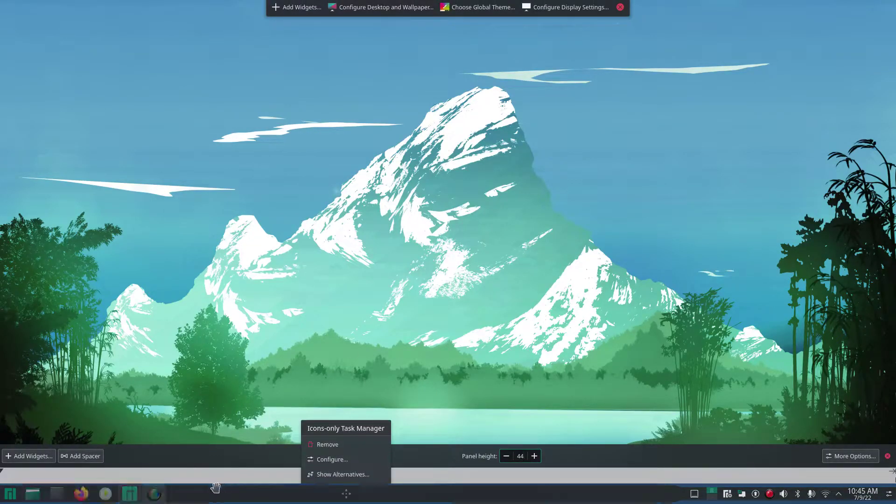
pyautogui.click(313, 472)
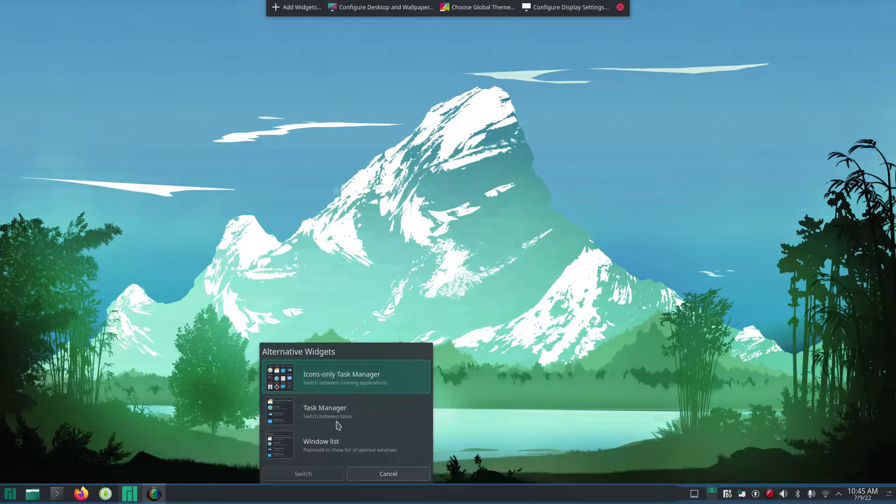
pyautogui.click(326, 452)
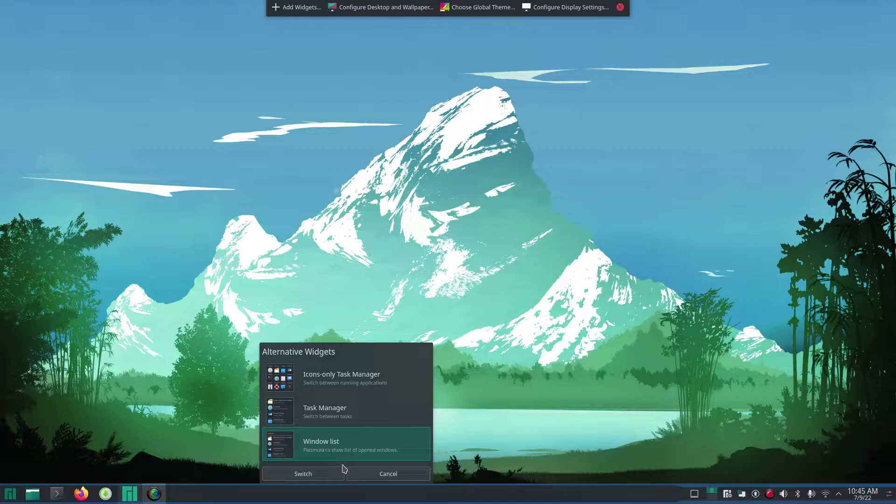
pyautogui.click(322, 475)
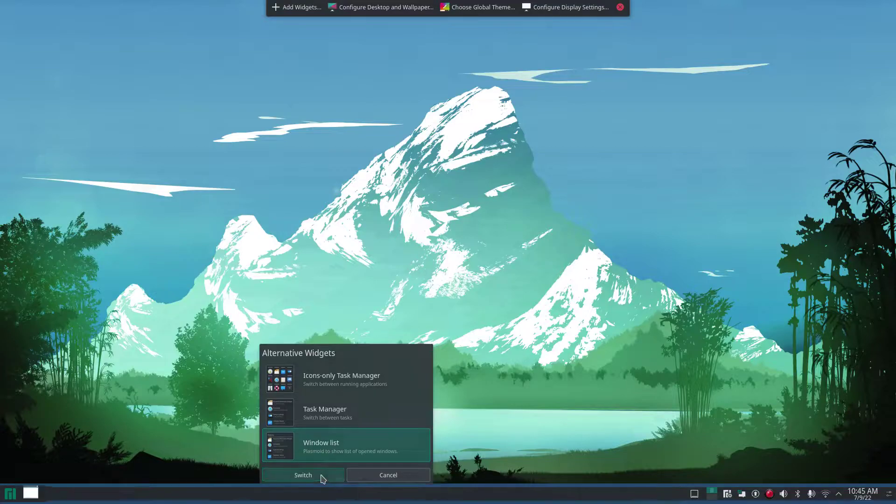
pyautogui.rightClick(293, 495)
pyautogui.click(328, 478)
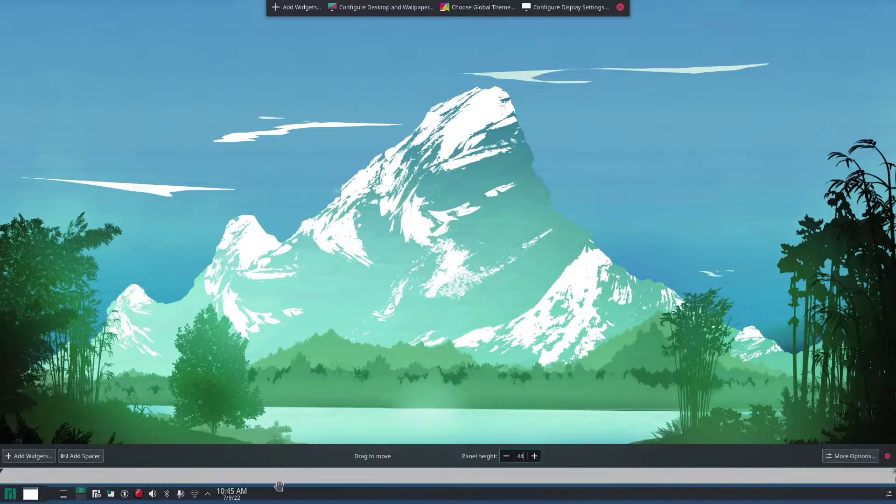
# - Toggle panel edit mode off and on, then view Digital Clock alternatives and cancel without switching
pyautogui.rightClick(256, 495)
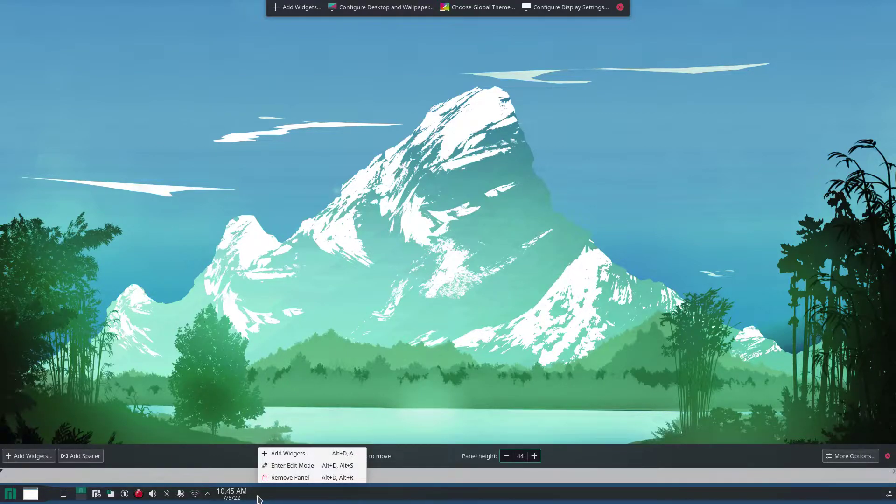
pyautogui.click(311, 466)
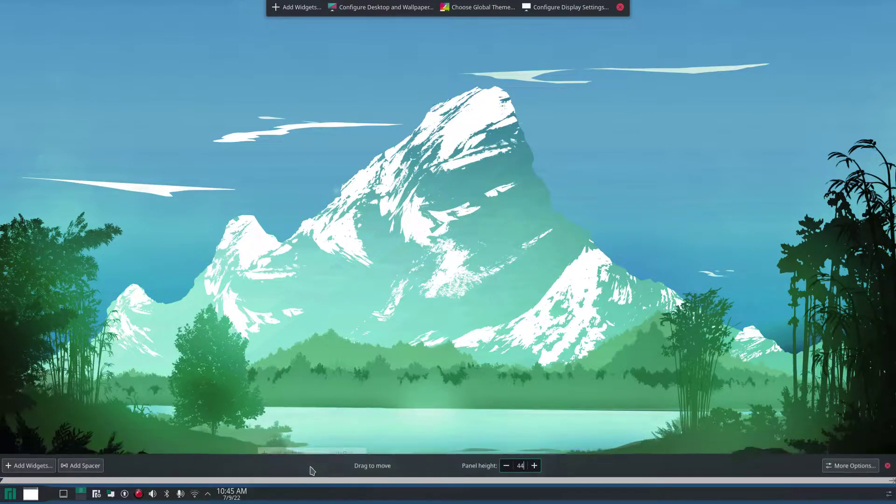
pyautogui.rightClick(286, 498)
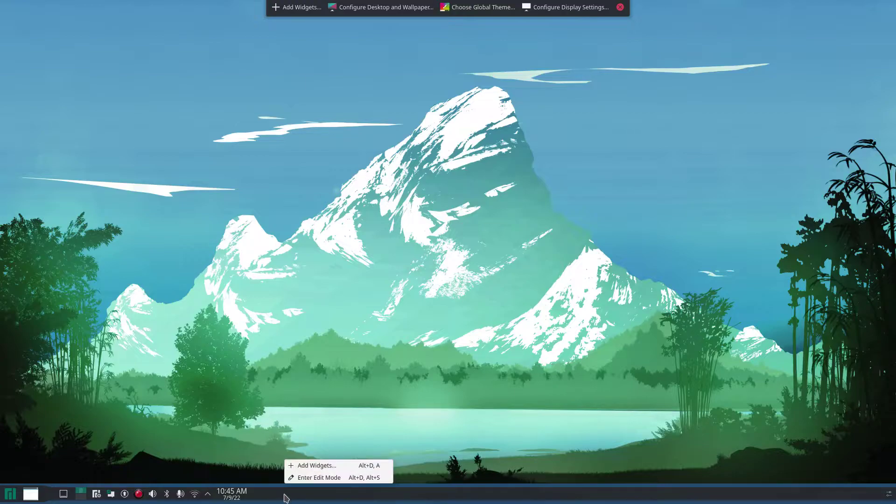
pyautogui.click(298, 474)
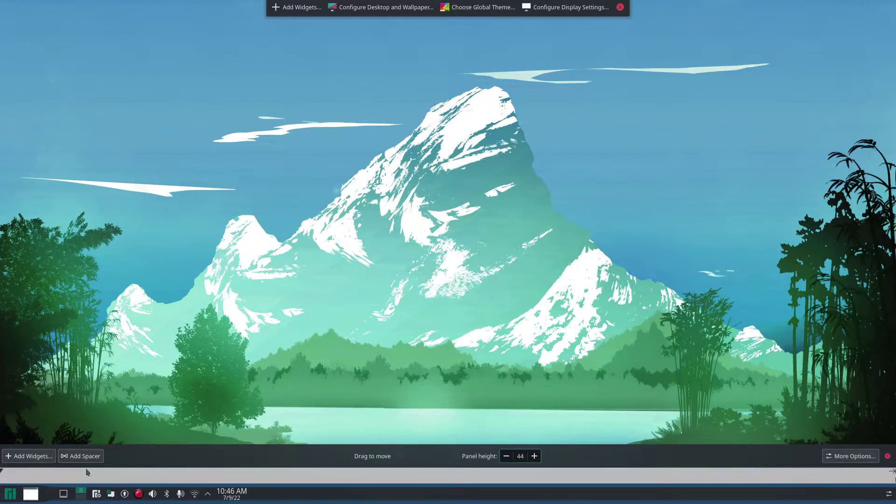
pyautogui.moveTo(187, 492)
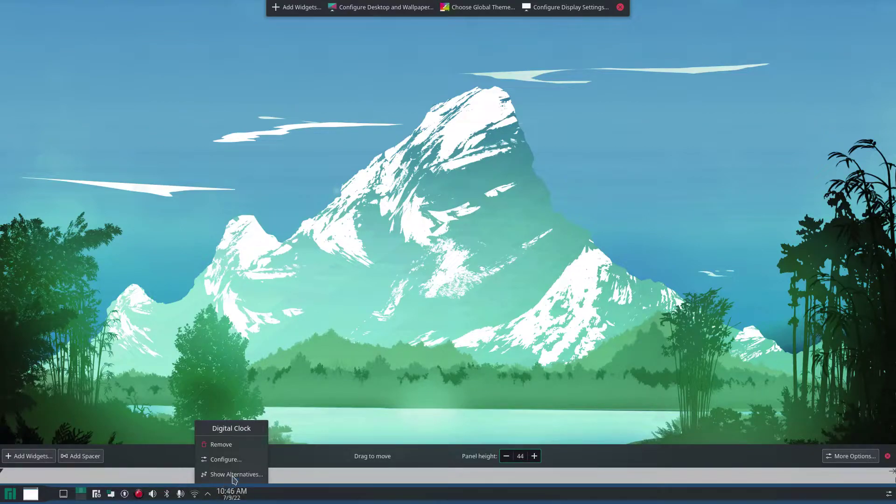
pyautogui.click(233, 480)
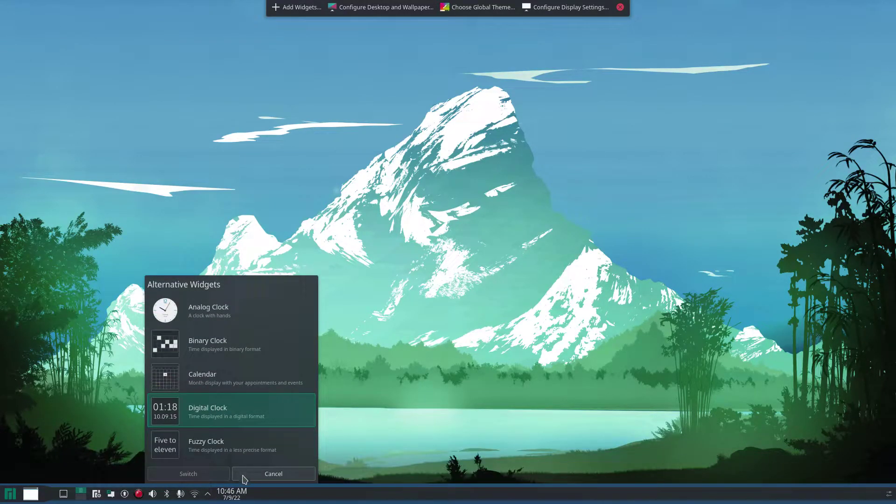
pyautogui.click(244, 475)
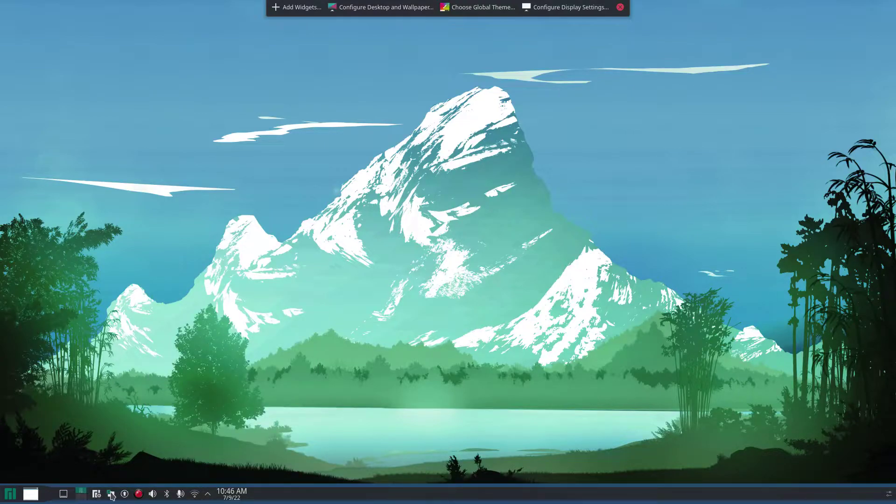
# - In edit mode, replace the Window list with the standard Task Manager through its alternatives
pyautogui.rightClick(270, 495)
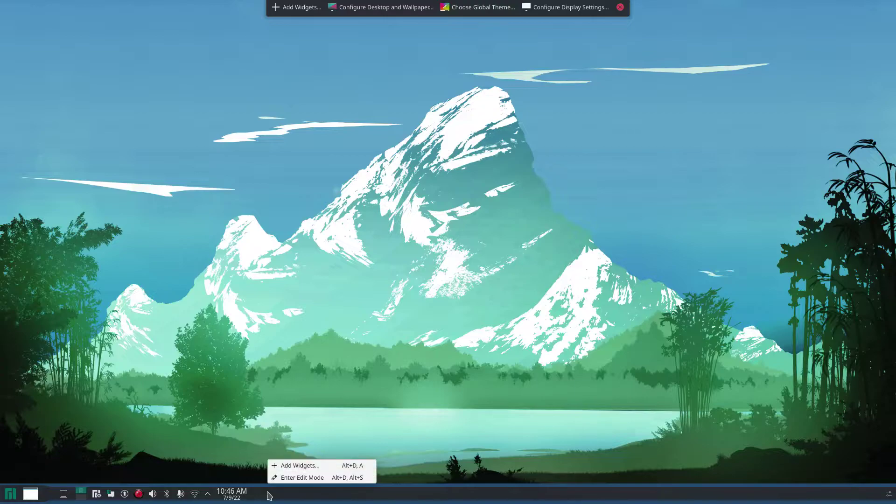
pyautogui.click(294, 478)
pyautogui.moveTo(172, 480)
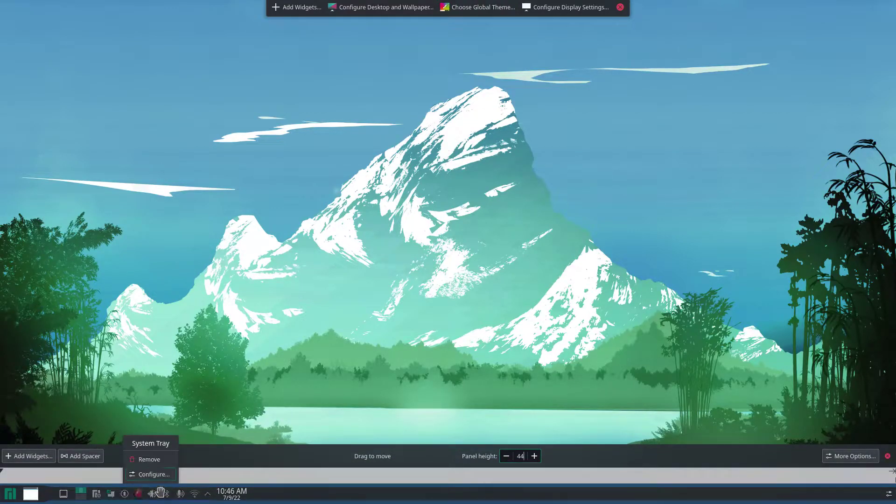
pyautogui.moveTo(80, 493)
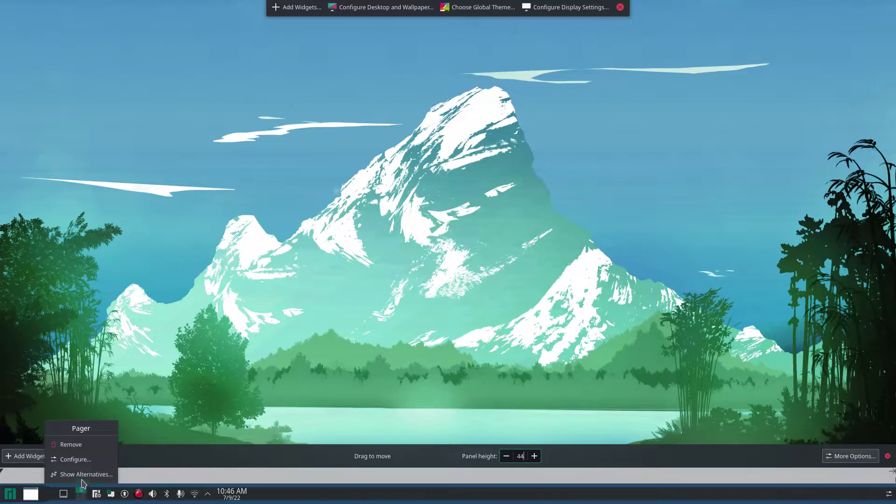
pyautogui.moveTo(43, 490)
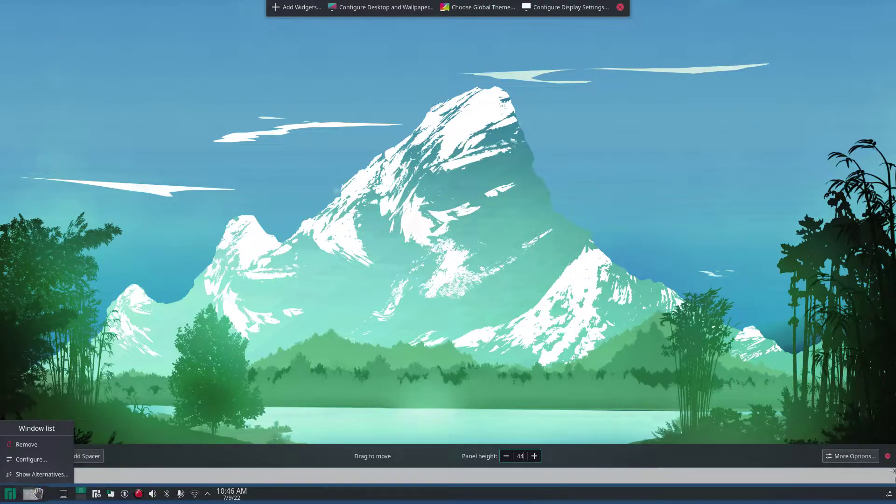
pyautogui.click(29, 479)
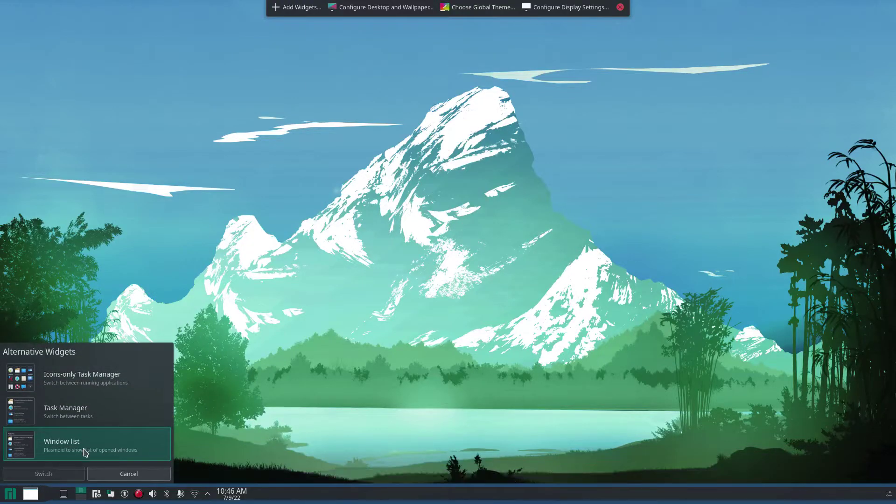
pyautogui.click(85, 415)
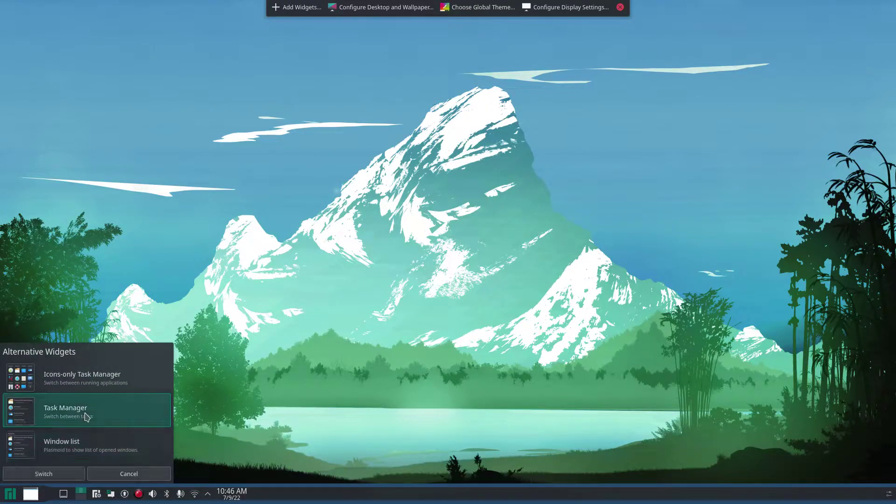
pyautogui.click(74, 474)
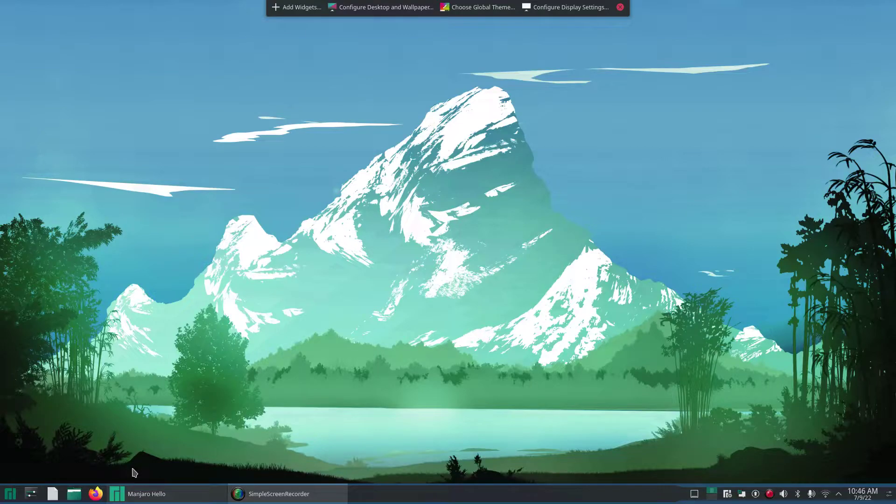
pyautogui.click(276, 499)
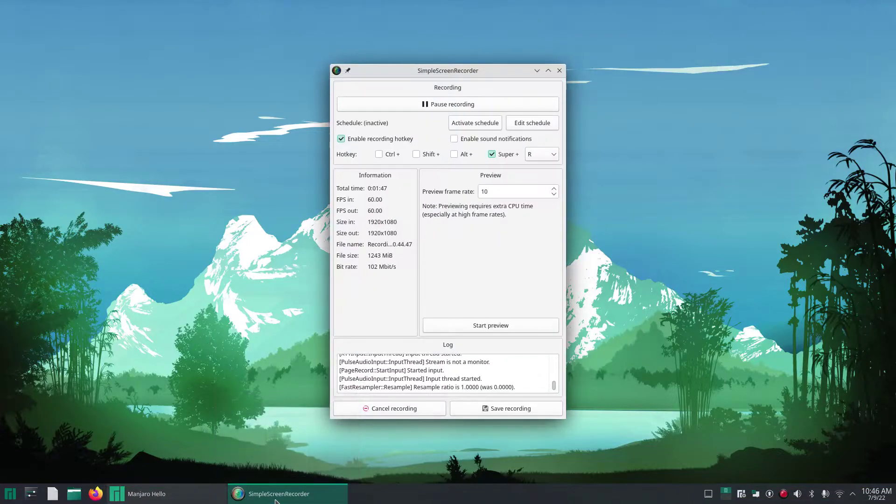
pyautogui.click(276, 498)
pyautogui.click(276, 499)
pyautogui.click(276, 499)
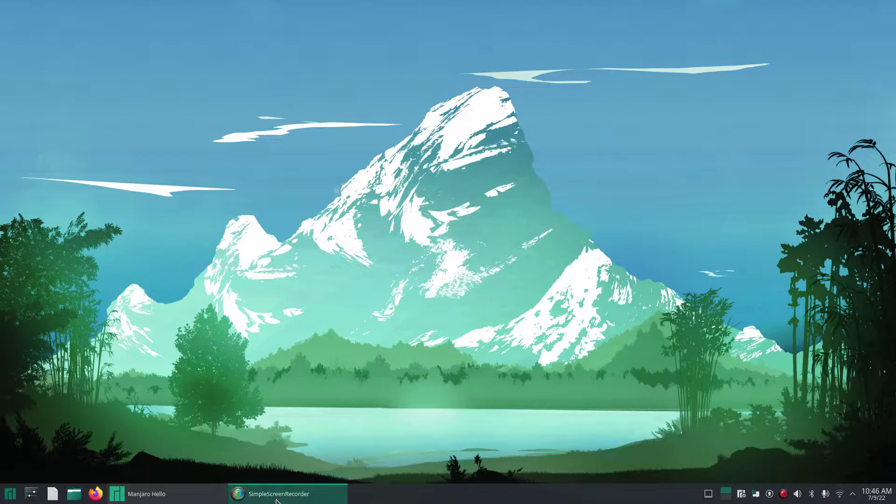
pyautogui.click(277, 500)
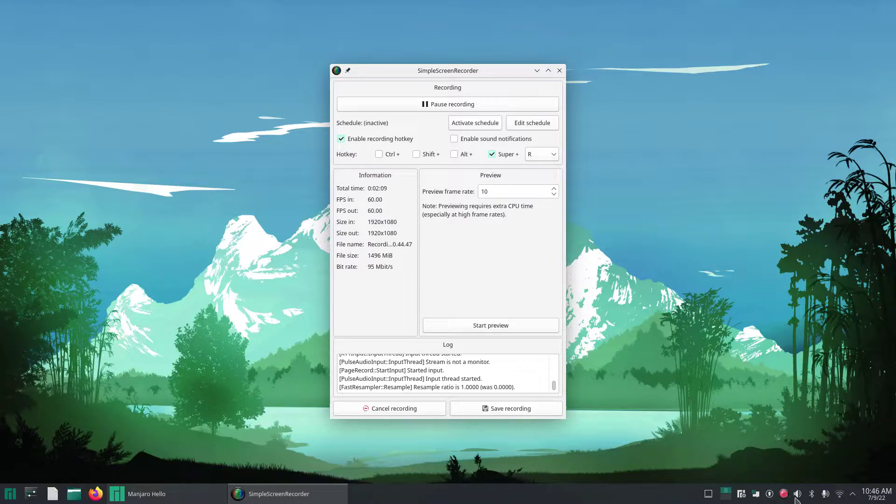
pyautogui.moveTo(767, 502)
pyautogui.rightClick(741, 496)
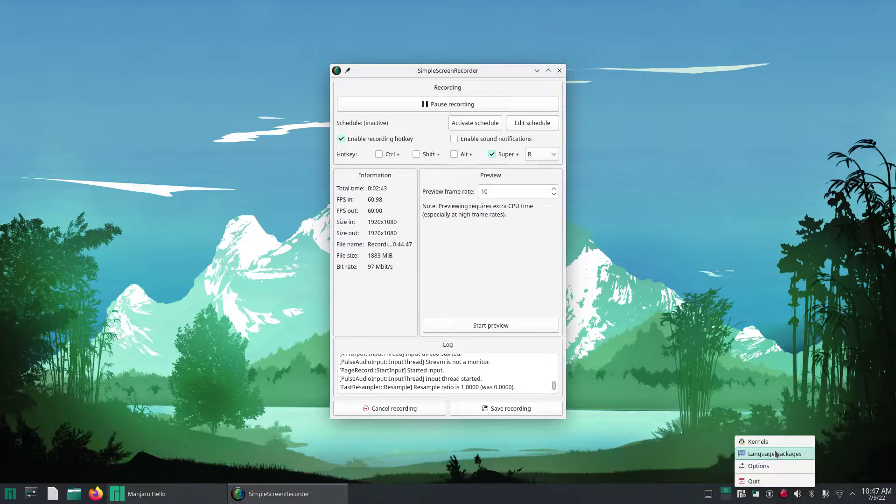
pyautogui.click(765, 466)
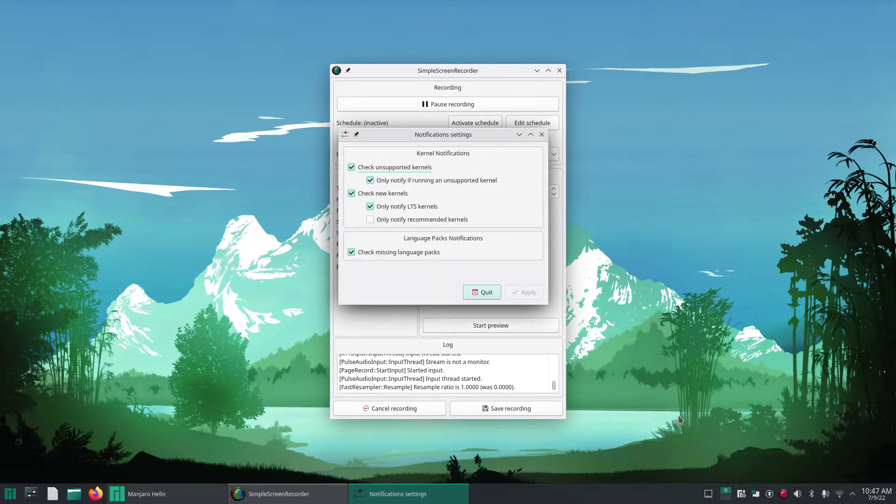
pyautogui.click(475, 295)
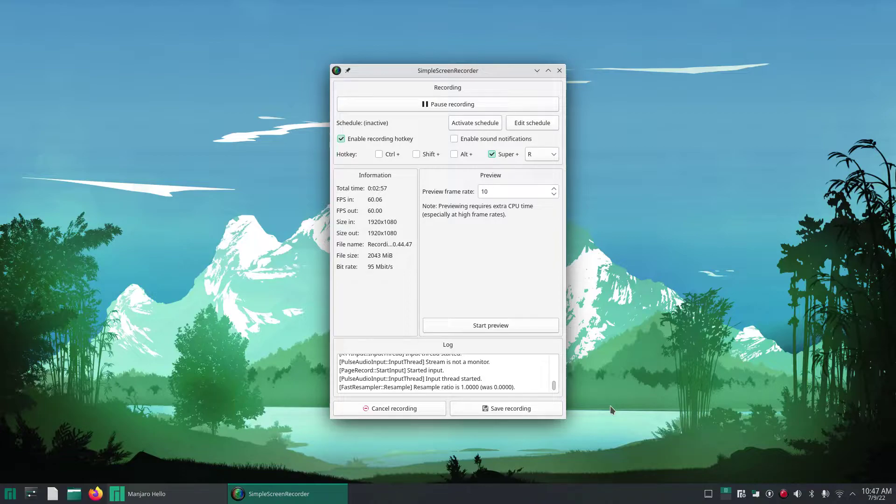
# - Open the application launcher and browse its categories through to All Applications
pyautogui.click(3, 493)
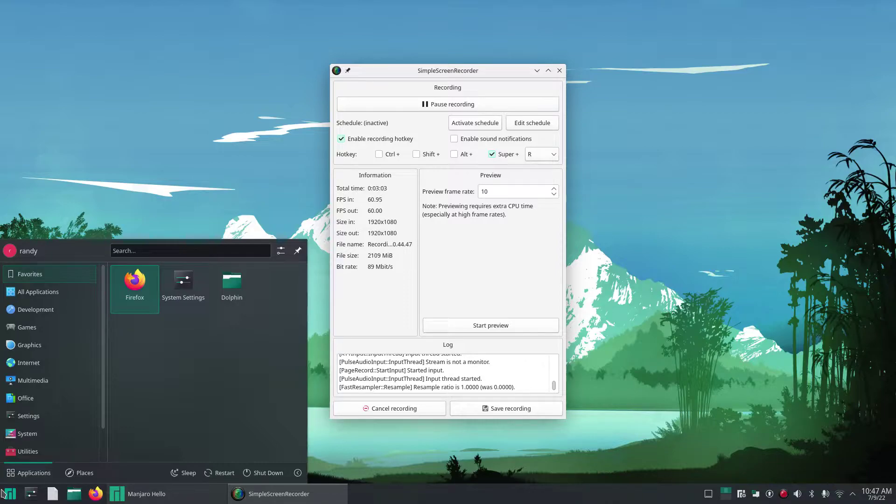
pyautogui.moveTo(37, 345)
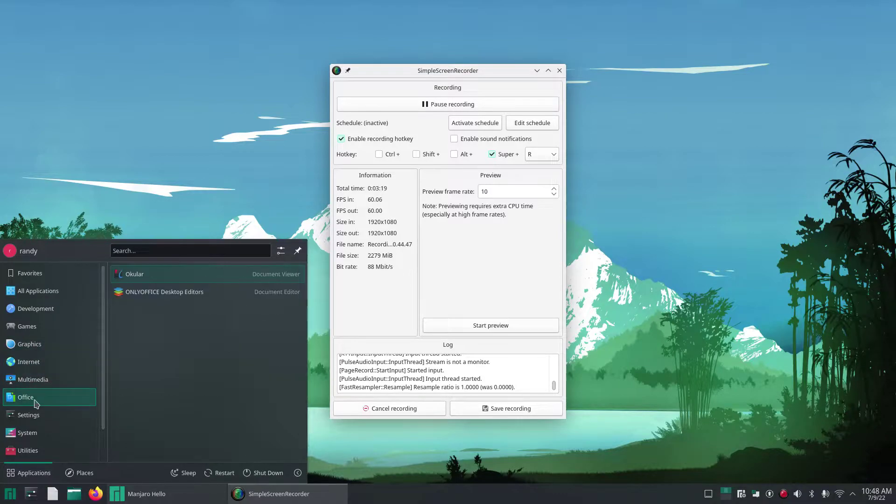
pyautogui.moveTo(41, 412)
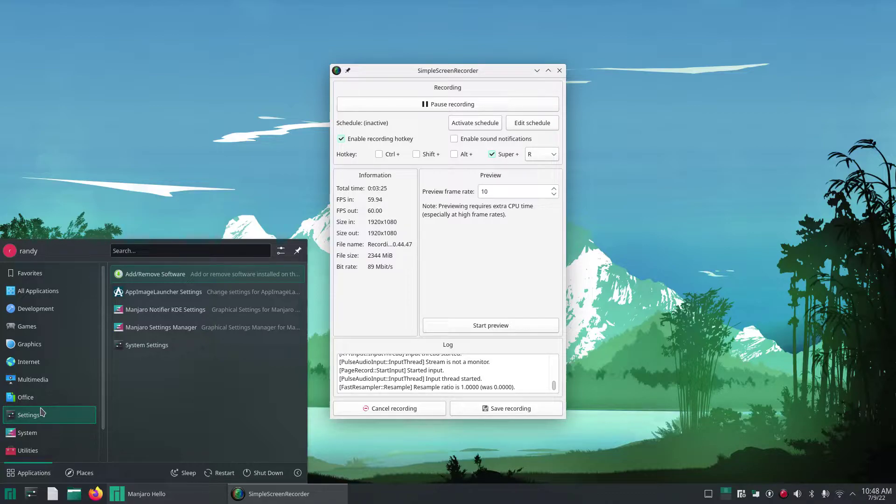
pyautogui.moveTo(38, 439)
pyautogui.moveTo(40, 295)
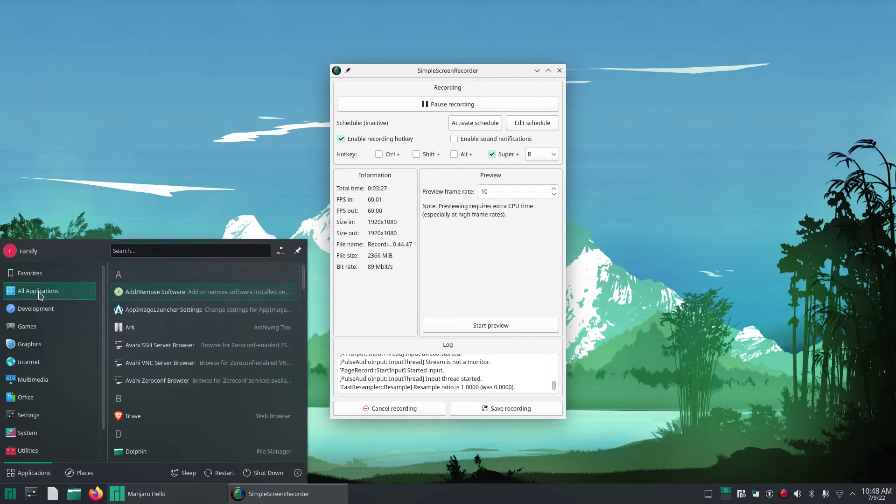
# - Launch Add/Remove Software and search for 'timeshift'
pyautogui.click(138, 289)
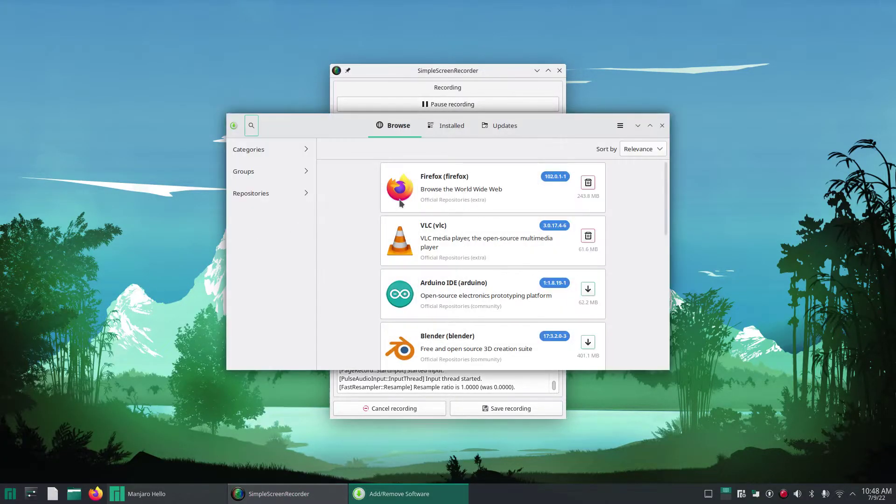
pyautogui.click(250, 126)
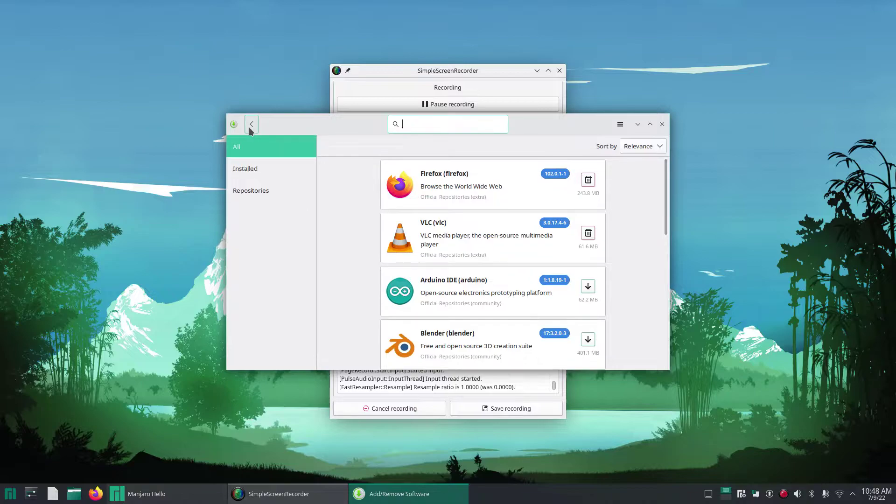
pyautogui.write('timeshift')
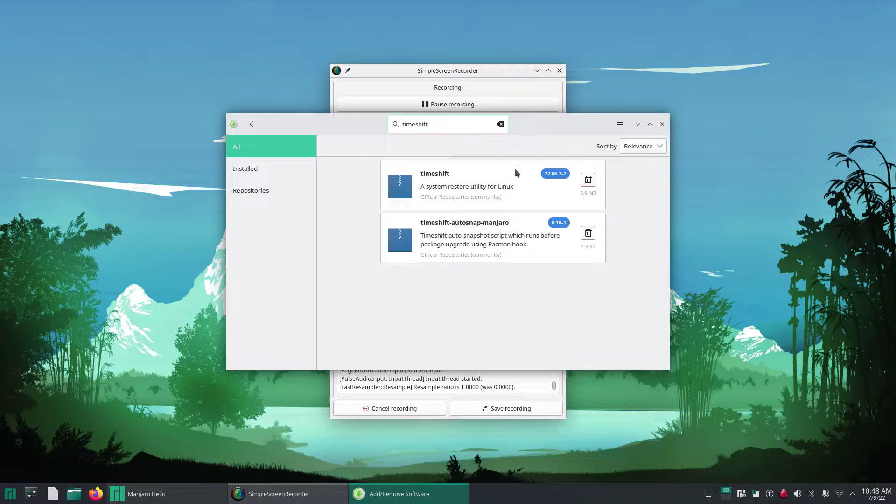
# - Try removing timeshift, dismiss the dependency error twice, unmark it, and show installed packages only
pyautogui.click(589, 180)
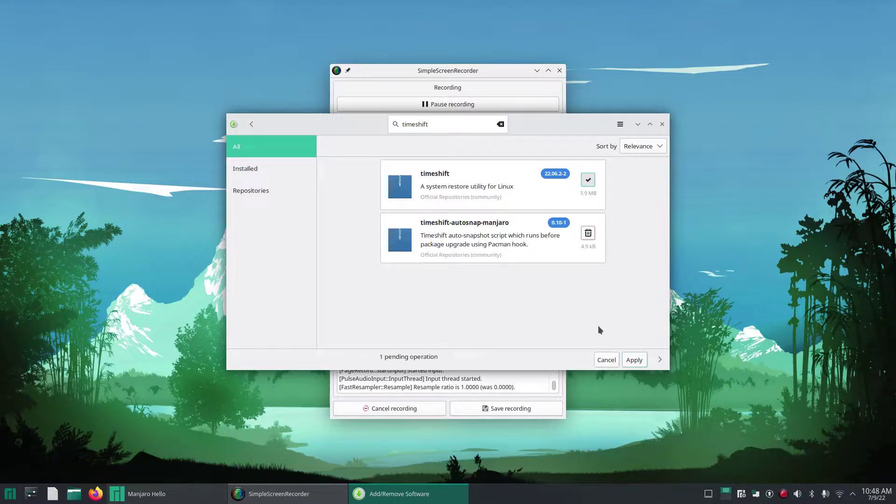
pyautogui.click(639, 357)
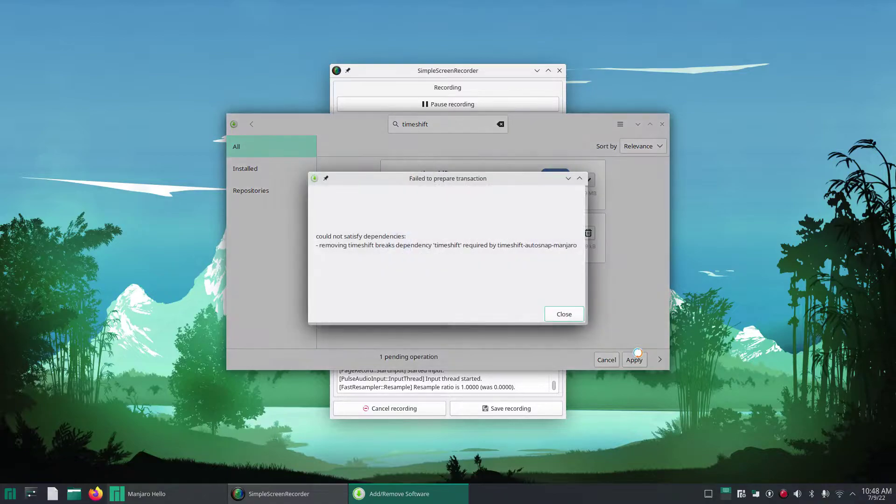
pyautogui.click(564, 315)
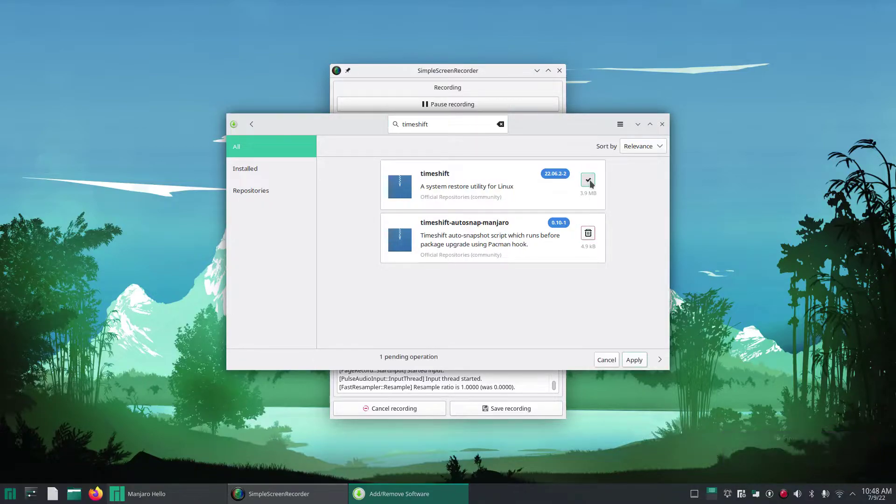
pyautogui.click(633, 358)
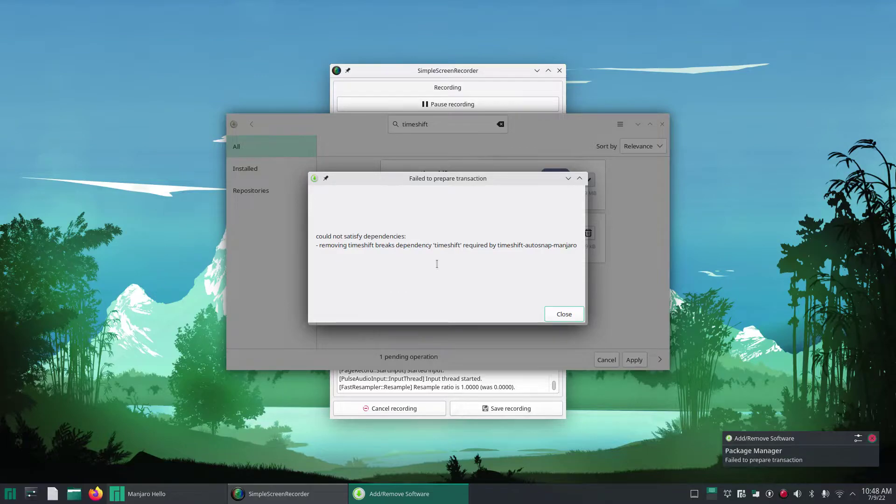
pyautogui.click(566, 314)
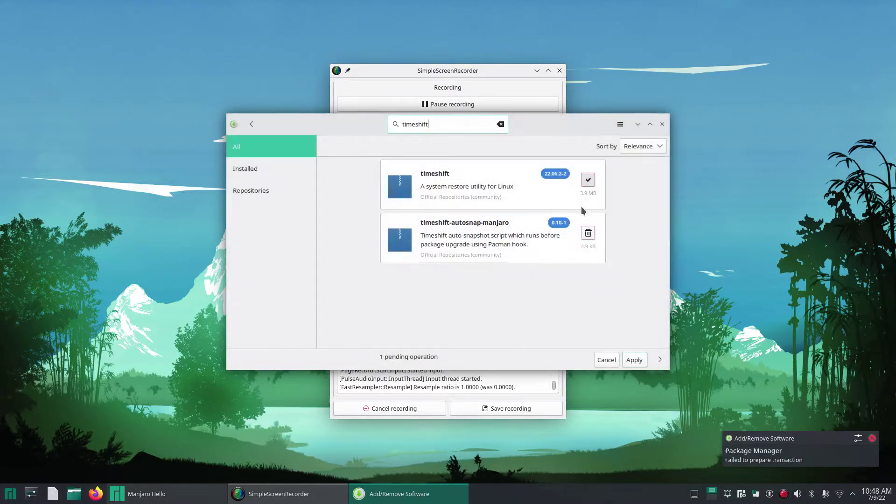
pyautogui.click(589, 180)
pyautogui.click(289, 177)
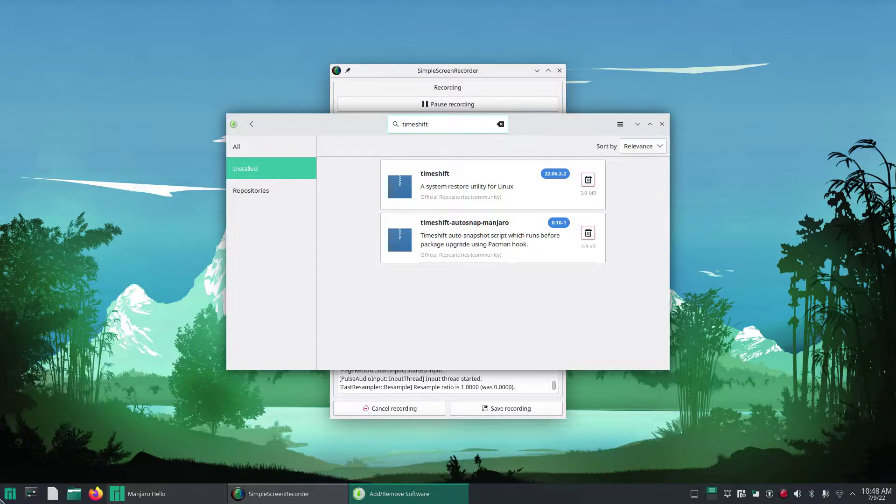
# - Open the application launcher and scroll its categories to System, where Timeshift is listed
pyautogui.click(10, 494)
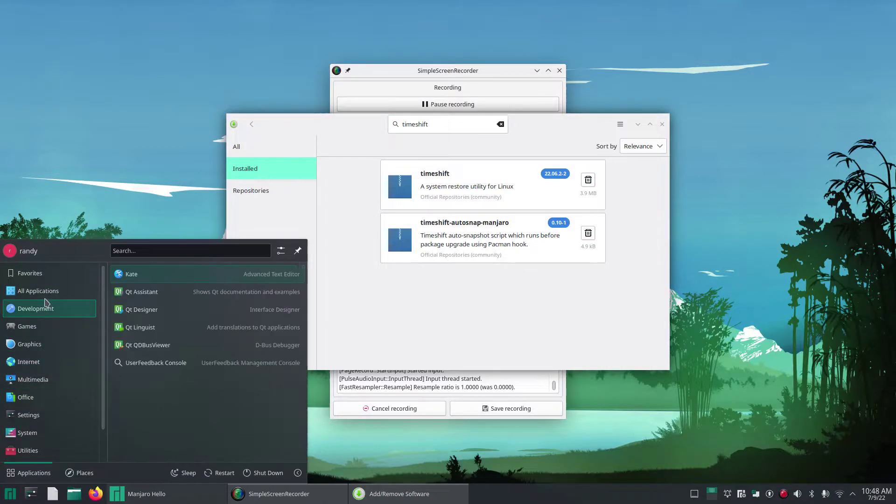
pyautogui.moveTo(46, 287)
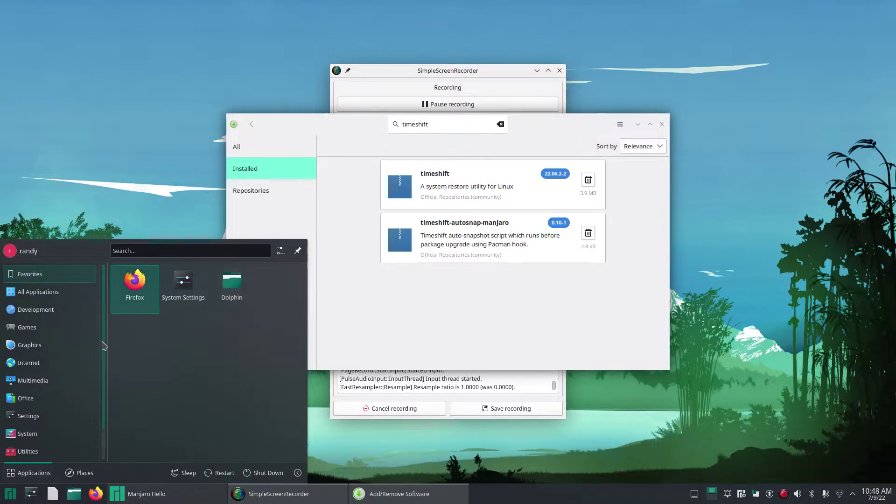
pyautogui.moveTo(33, 451)
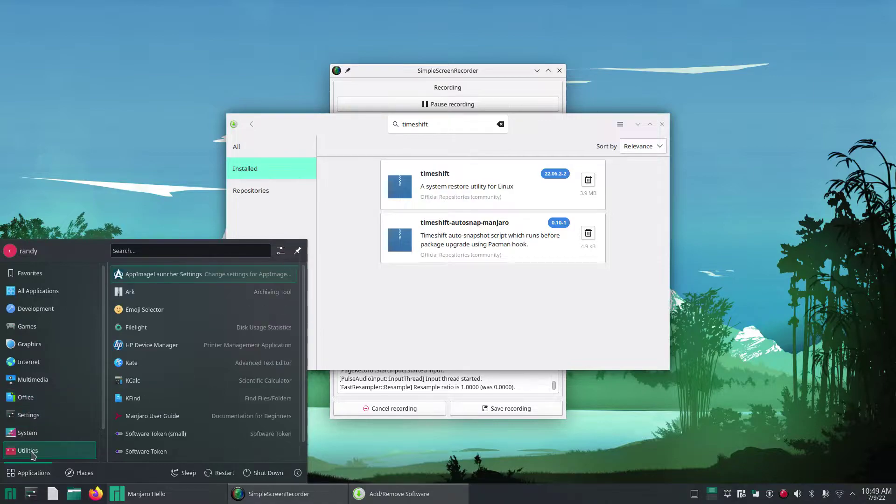
pyautogui.scroll(-1, 170, 423)
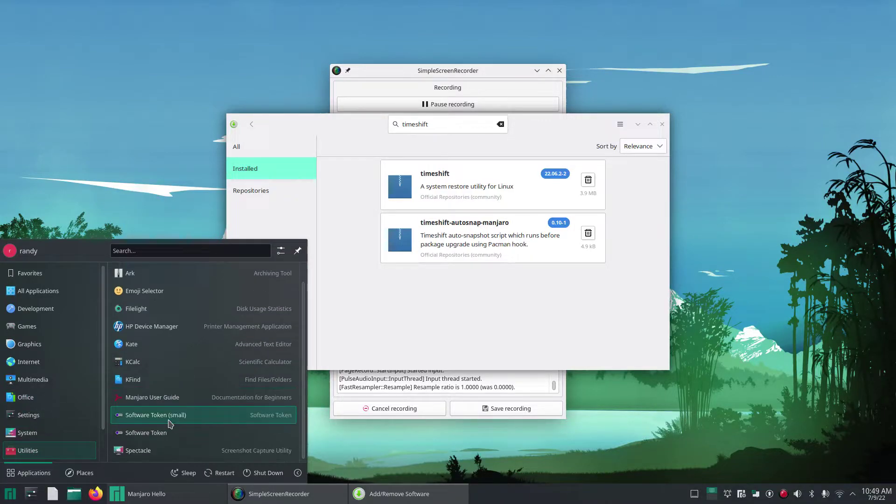
pyautogui.moveTo(58, 436)
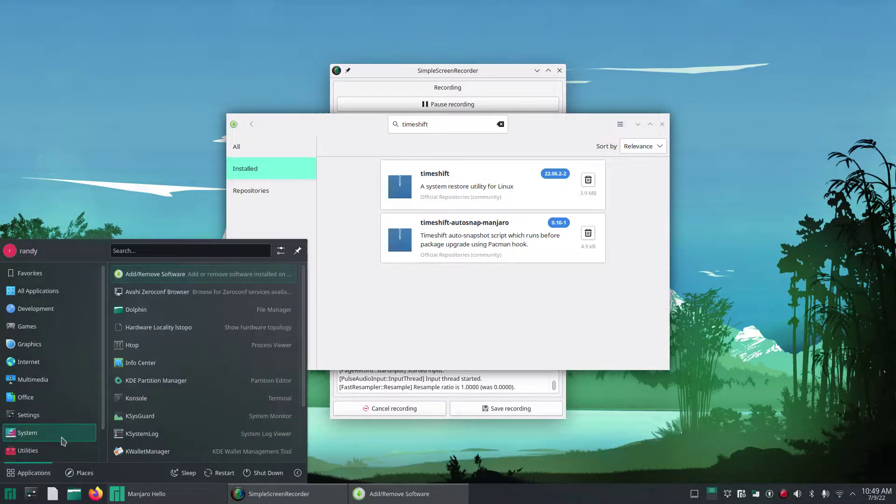
pyautogui.scroll(-2, 152, 426)
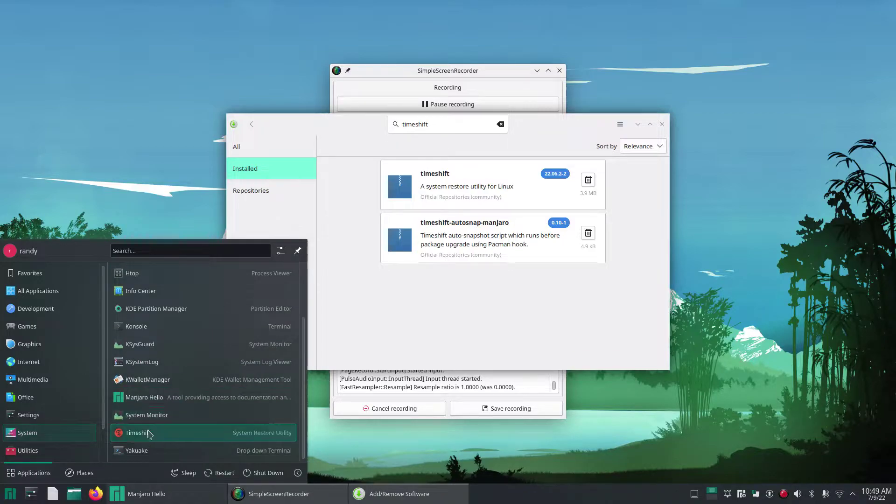
# - Launch Timeshift and authenticate with the account password
pyautogui.click(149, 430)
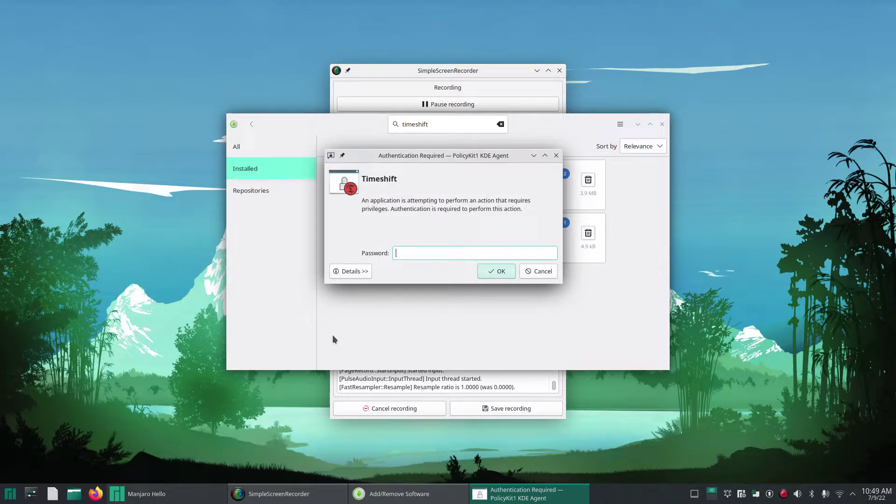
pyautogui.write('*********')
pyautogui.press('Return')
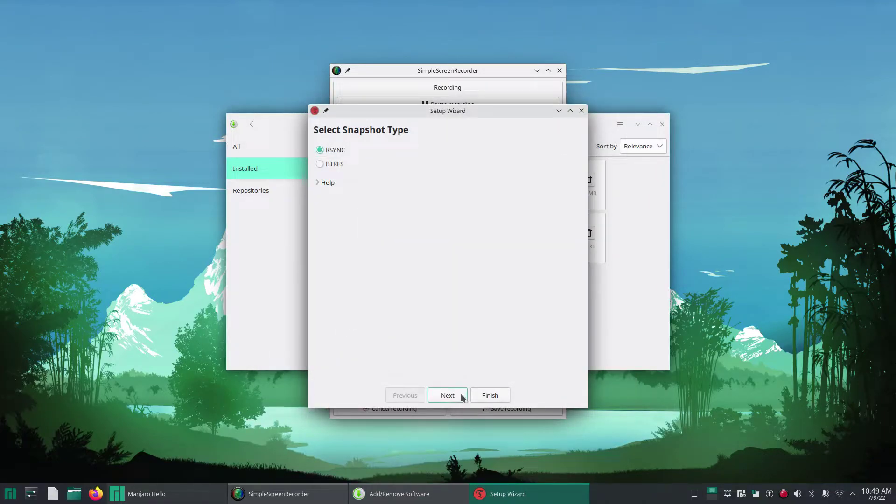
# - Configure RSYNC snapshots on nvme0n1p4 with Weekly on and Daily off, finish, and close Timeshift
pyautogui.click(461, 398)
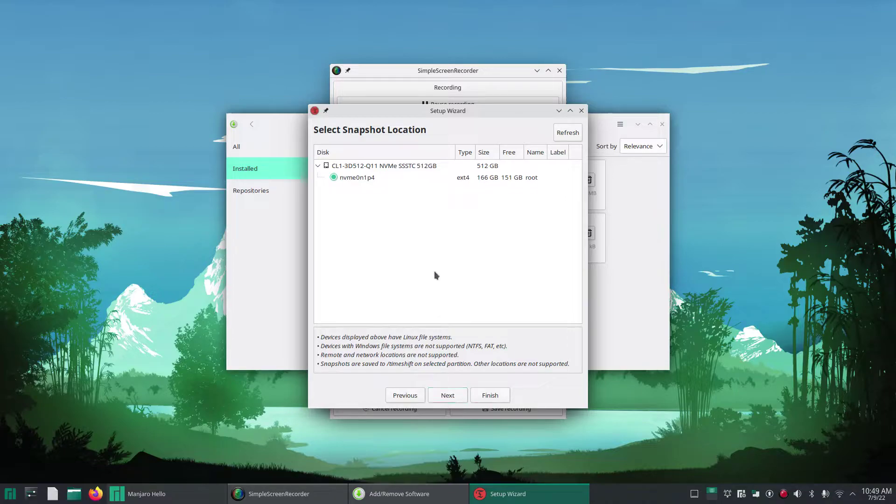
pyautogui.click(449, 397)
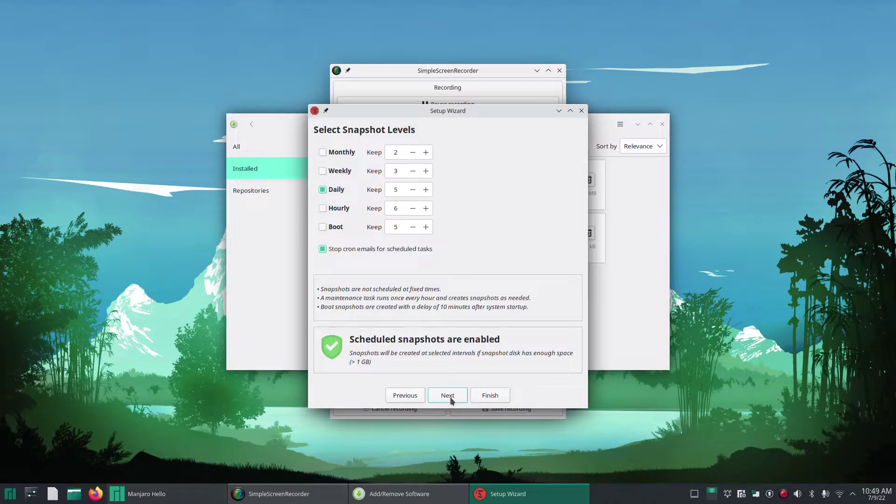
pyautogui.click(320, 171)
pyautogui.click(322, 190)
pyautogui.click(458, 396)
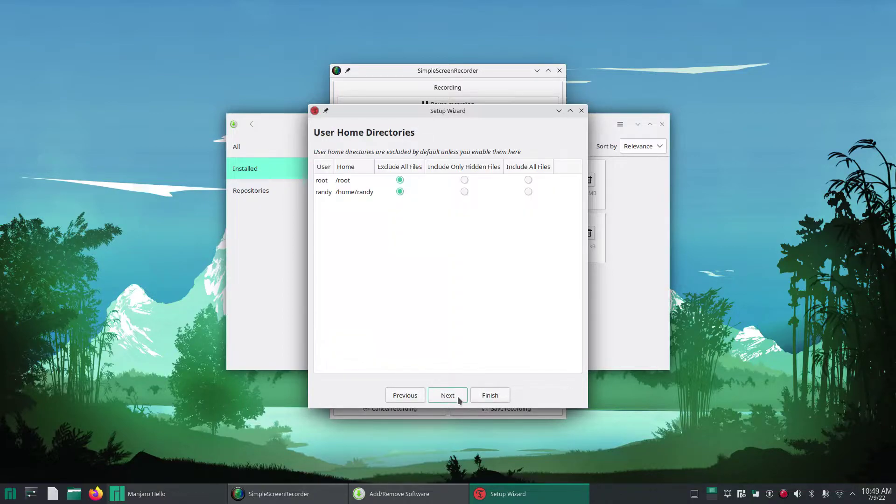
pyautogui.click(486, 400)
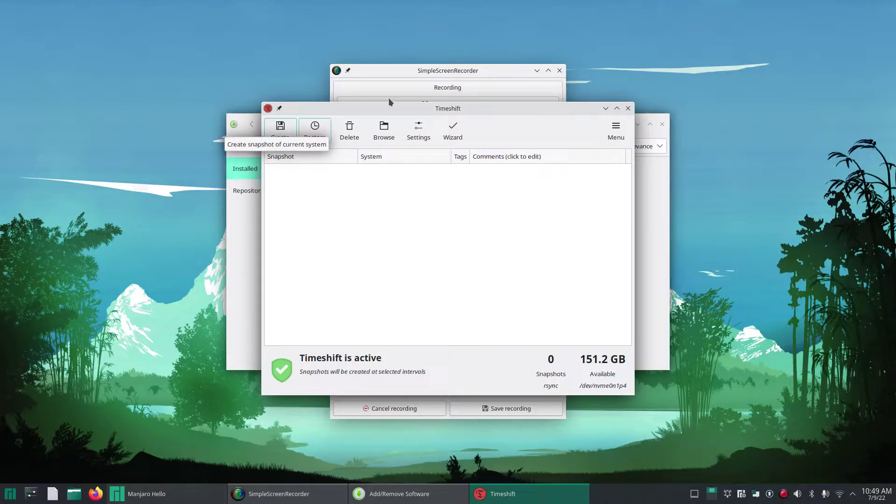
pyautogui.click(627, 108)
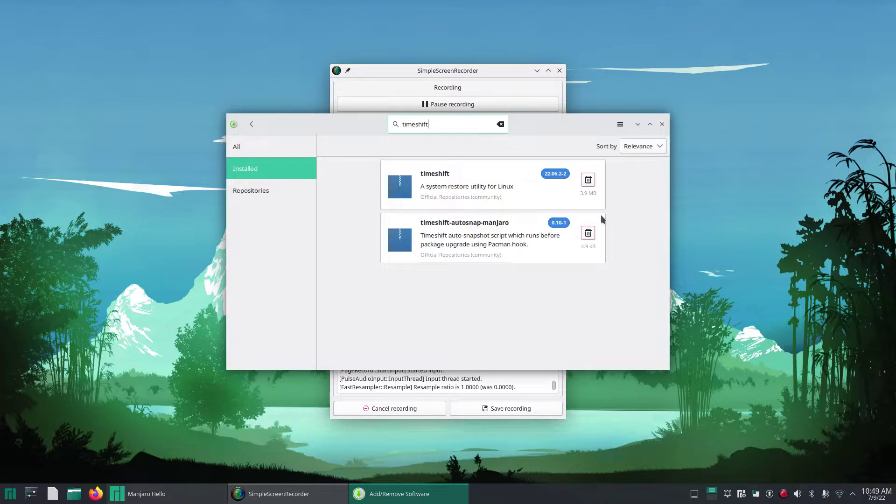
# - Replace the search term with 'caffeine' and show results from all packages
pyautogui.doubleClick(474, 123)
pyautogui.write('caffeine')
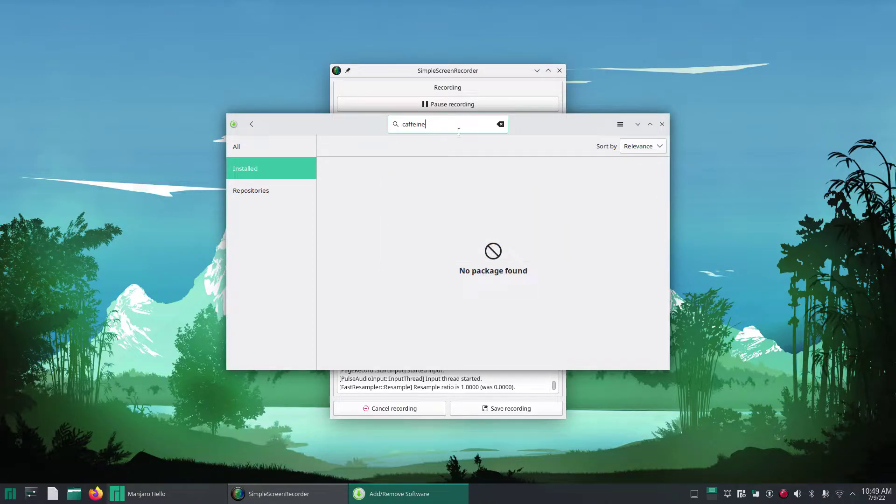
pyautogui.click(269, 153)
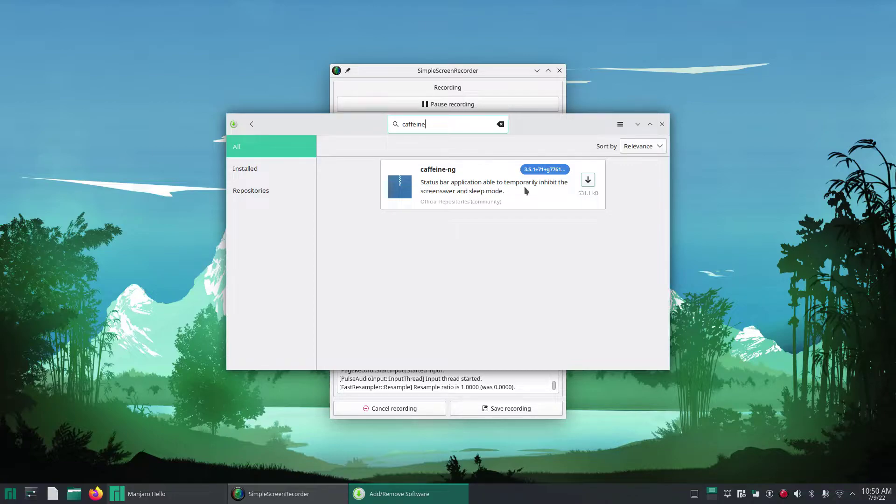
# - Install caffeine-ng, authorizing with the account password and confirming the transaction summary
pyautogui.click(588, 180)
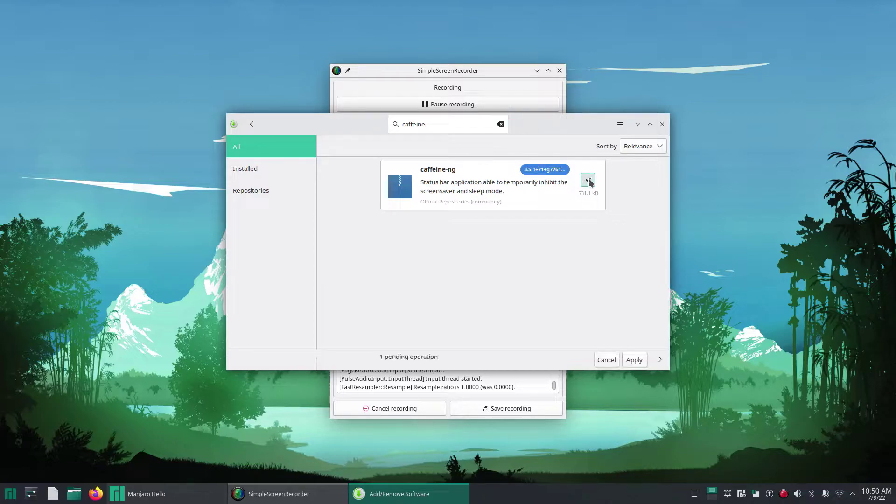
pyautogui.click(640, 357)
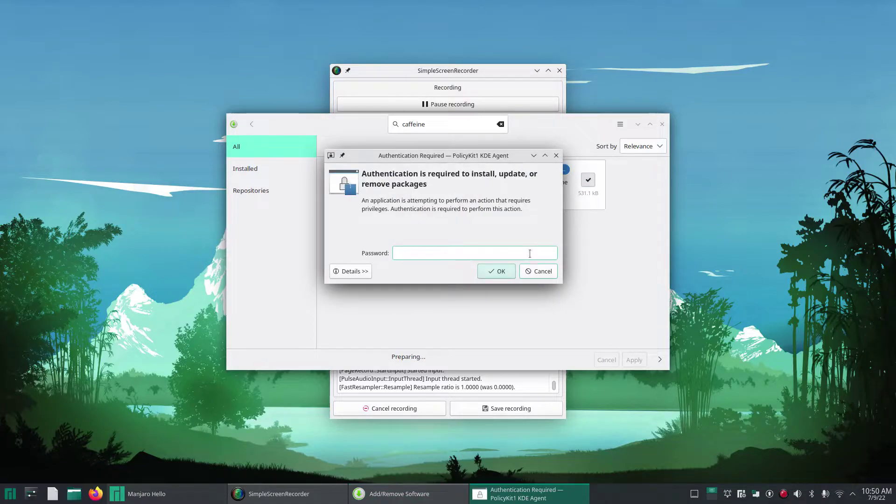
pyautogui.write('********')
pyautogui.press('Return')
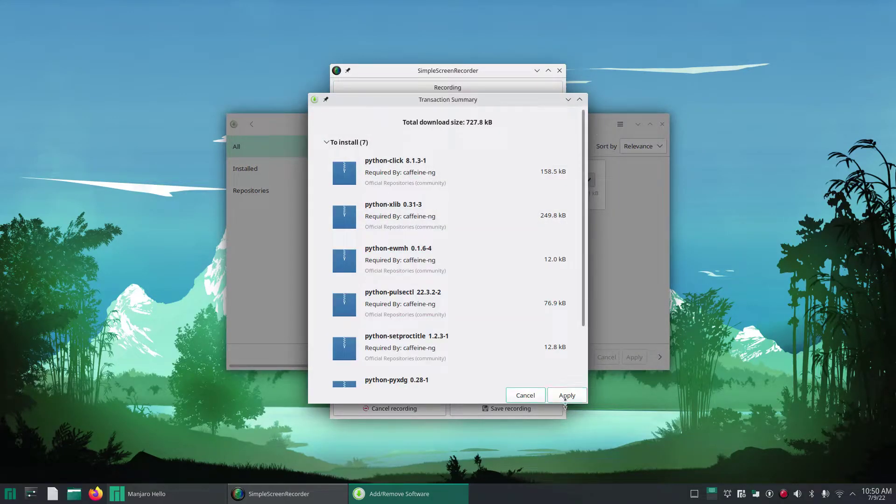
pyautogui.click(565, 397)
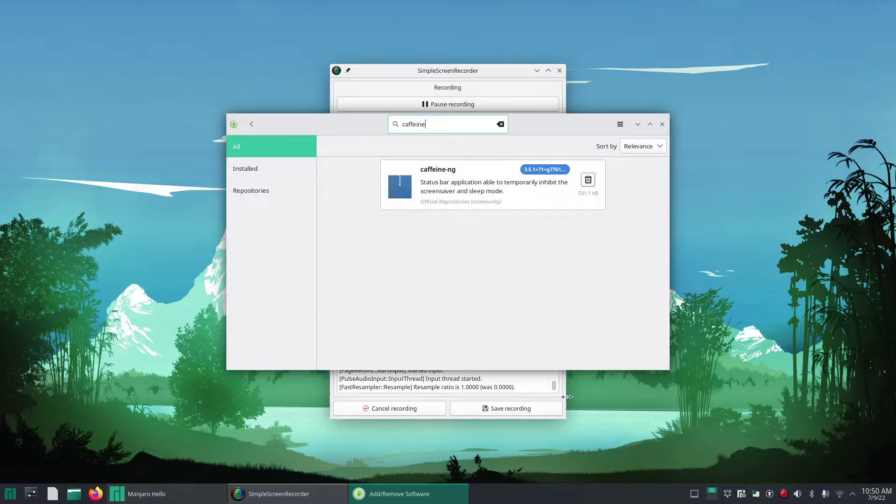
# - Launch Caffeine-ng from a launcher search for 'caff' and enable it from its tray icon
pyautogui.click(9, 494)
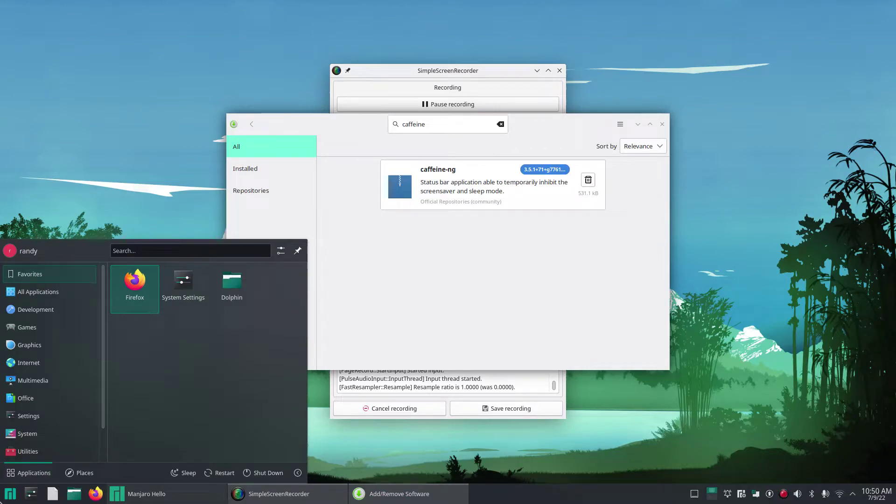
pyautogui.write('caff')
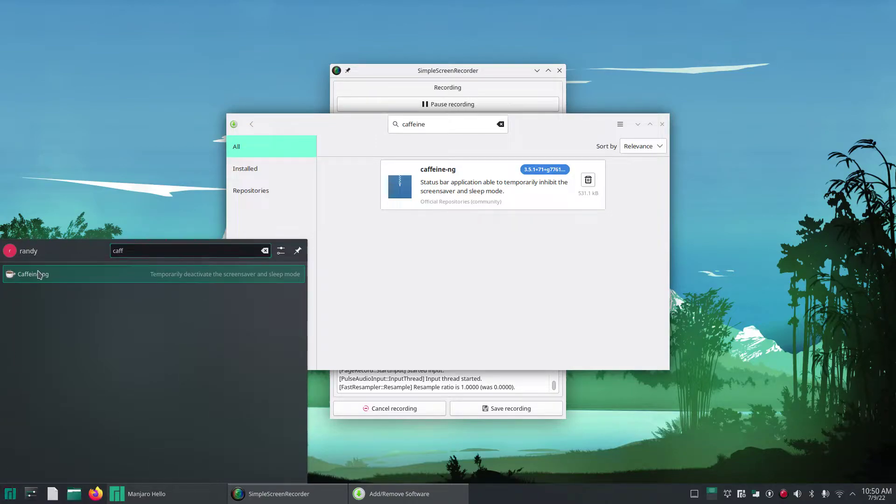
pyautogui.press('Return')
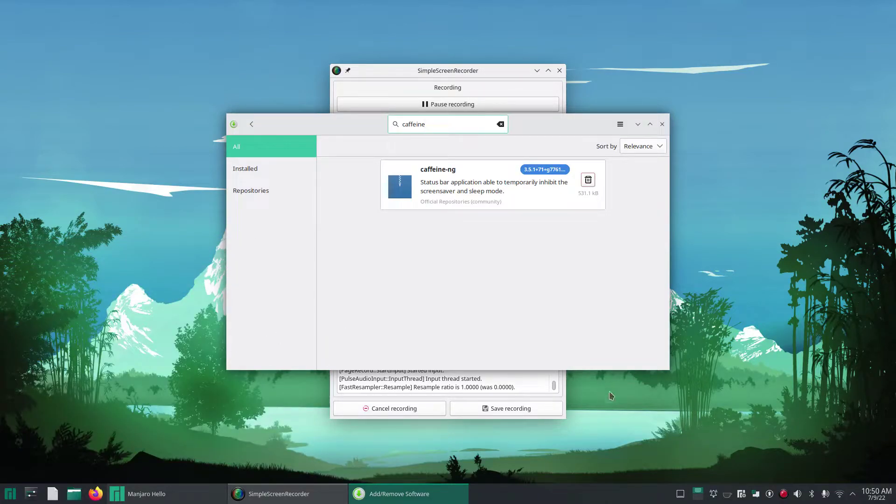
pyautogui.click(727, 496)
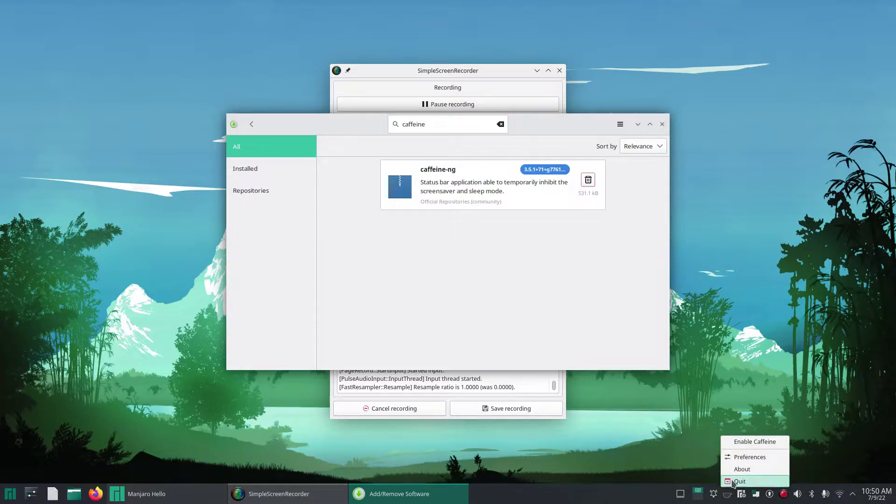
pyautogui.click(749, 442)
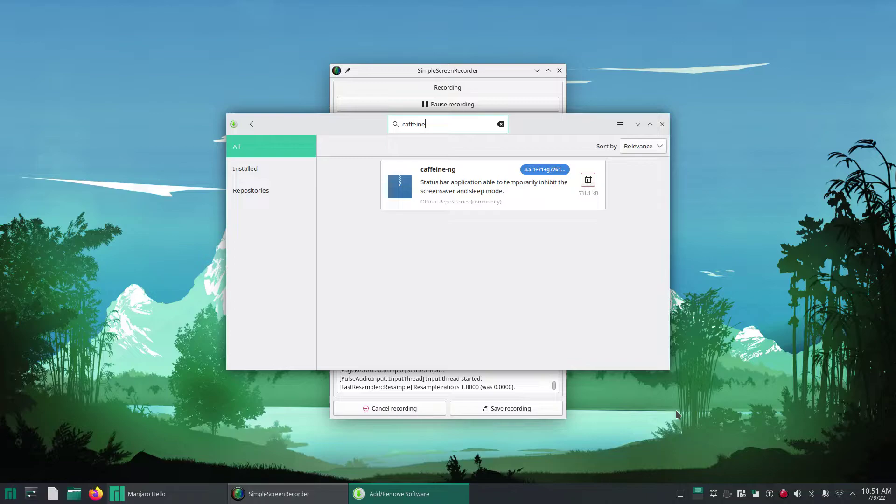
pyautogui.moveTo(878, 496)
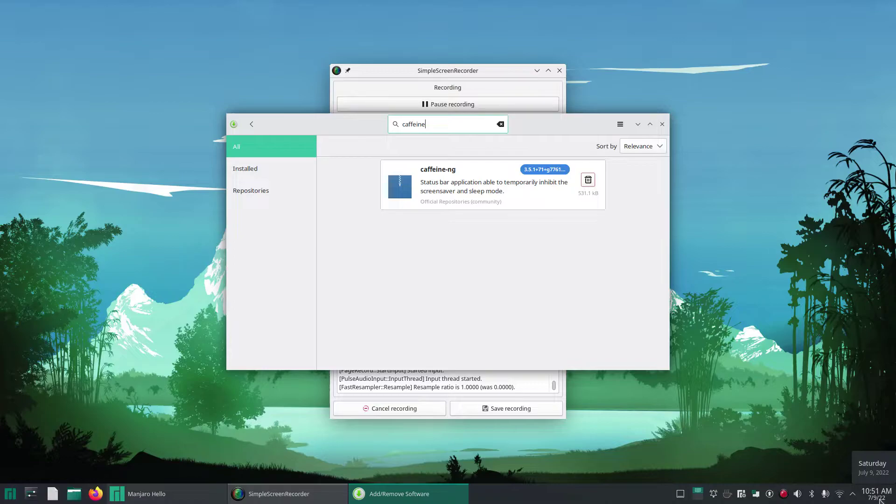
pyautogui.rightClick(880, 500)
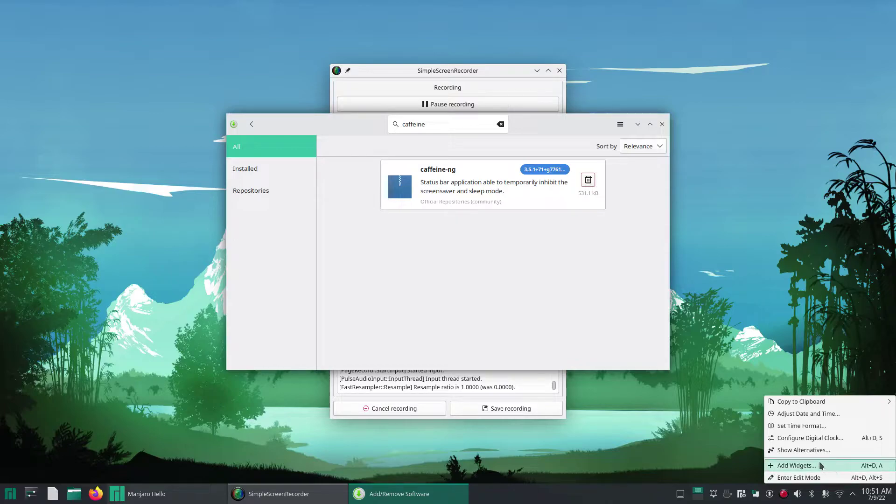
pyautogui.click(811, 414)
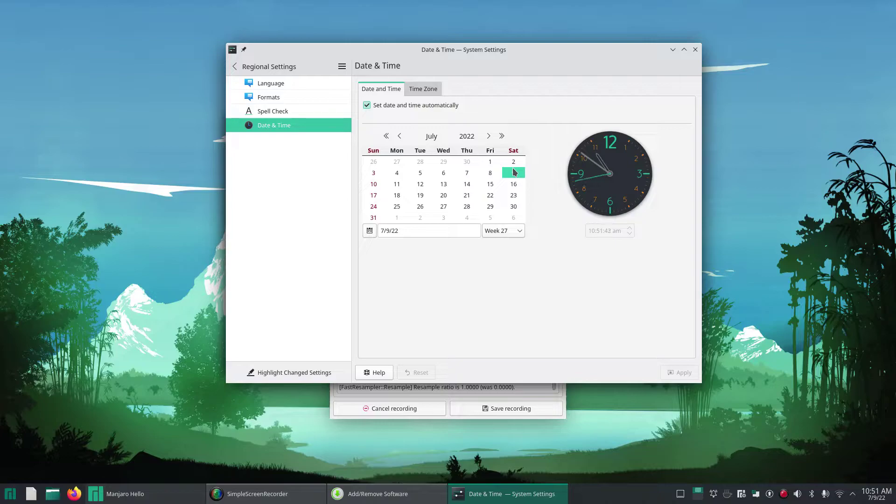
pyautogui.click(433, 88)
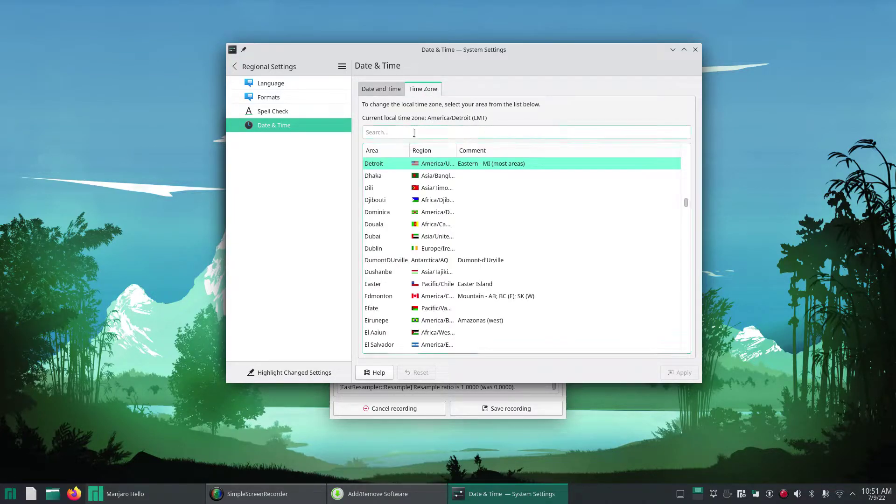
pyautogui.click(388, 91)
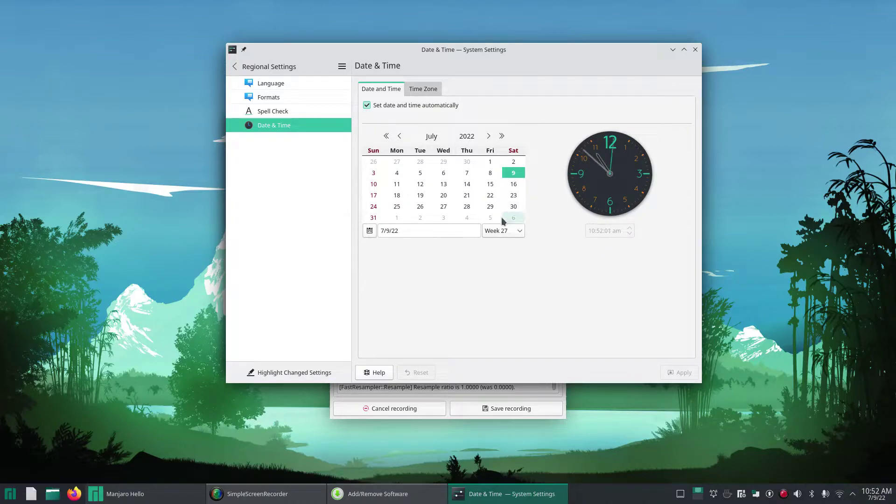
pyautogui.click(314, 107)
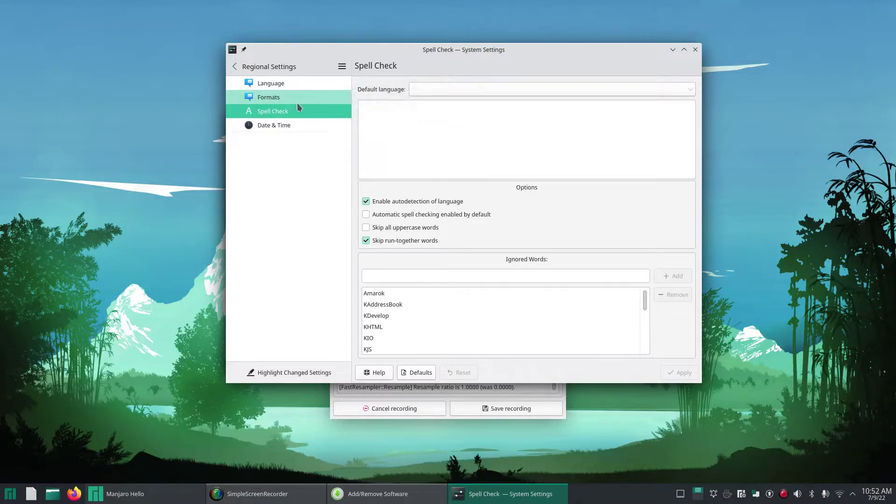
pyautogui.click(297, 98)
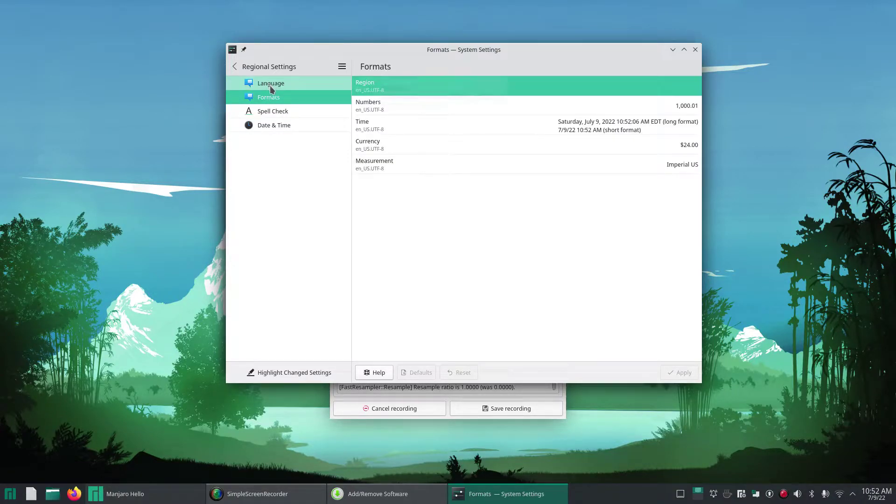
pyautogui.click(303, 88)
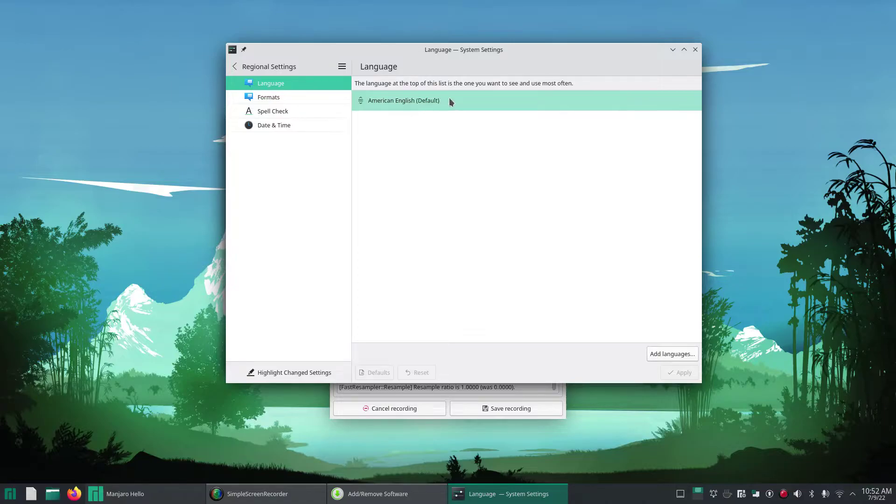
pyautogui.click(695, 49)
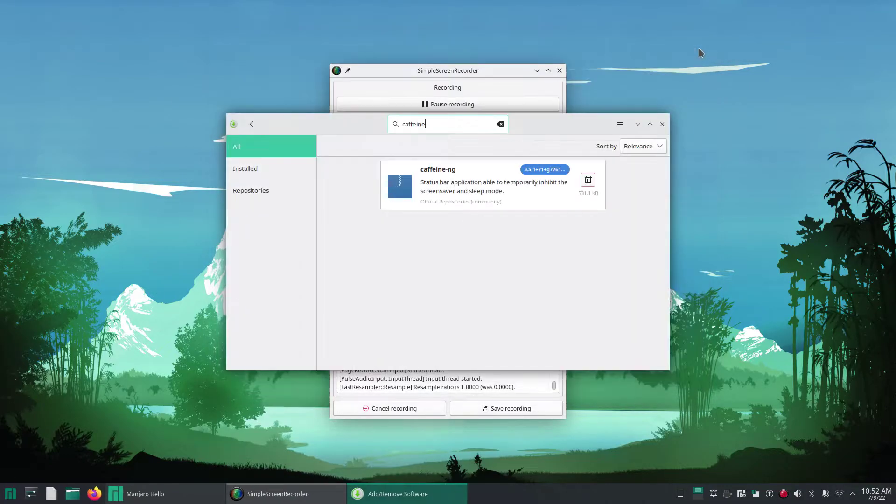
pyautogui.rightClick(745, 496)
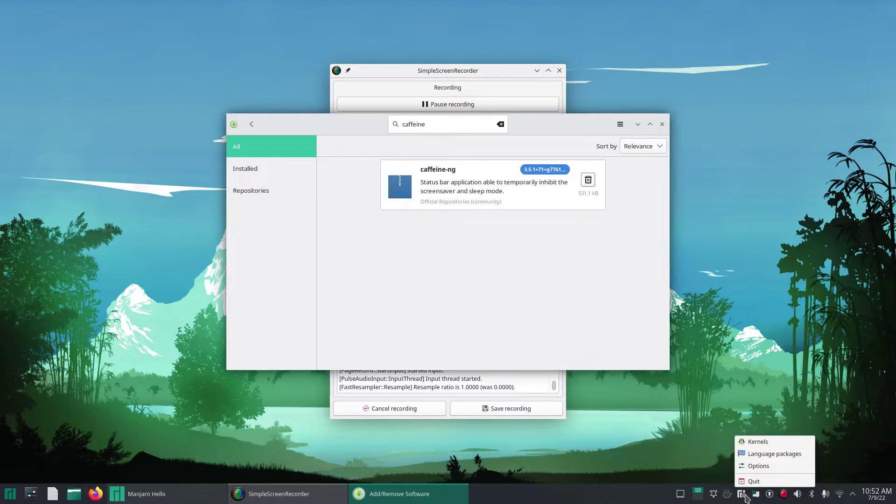
pyautogui.click(751, 442)
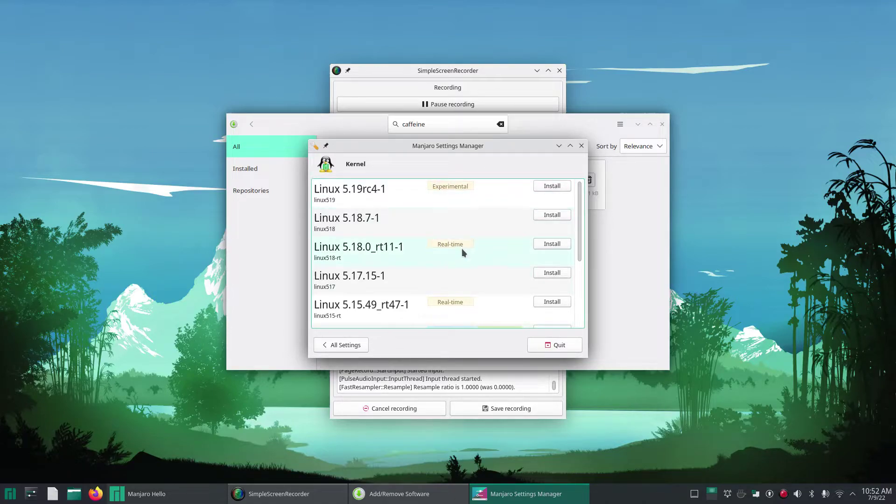
pyautogui.scroll(-3, 475, 264)
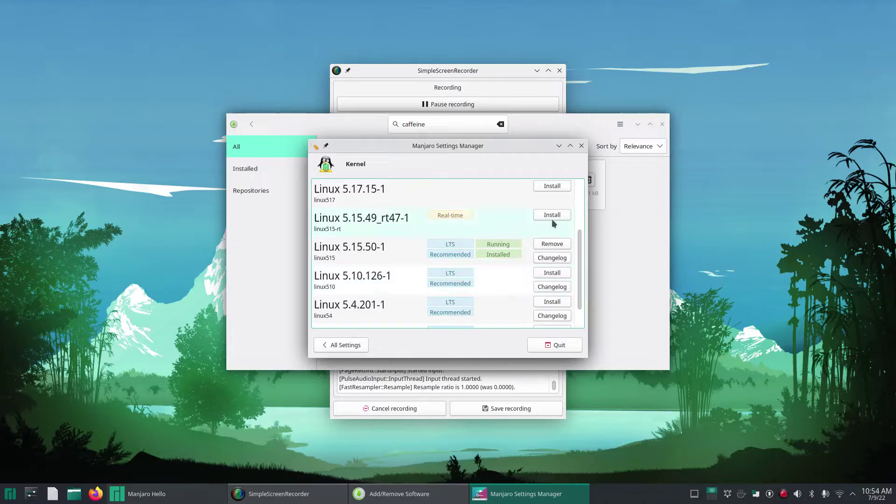
pyautogui.click(557, 352)
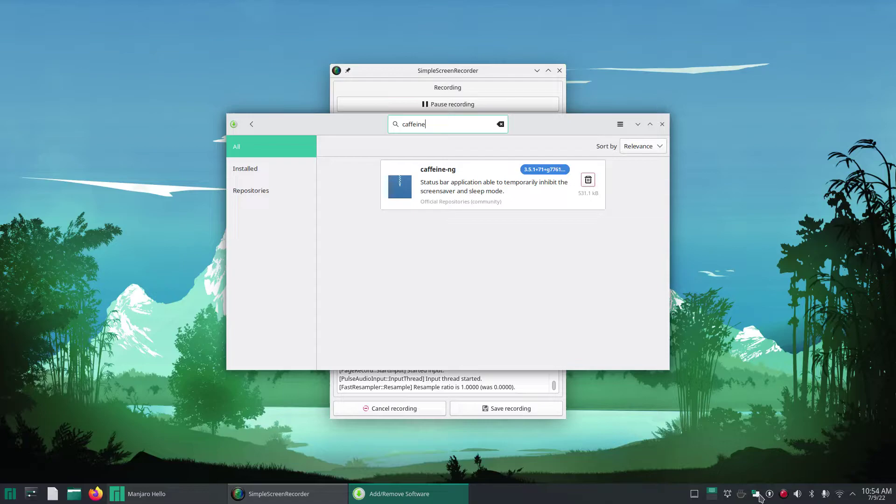
# - Mark all Manjaro news announcements in the tray notifier as read, then close its menu
pyautogui.click(759, 495)
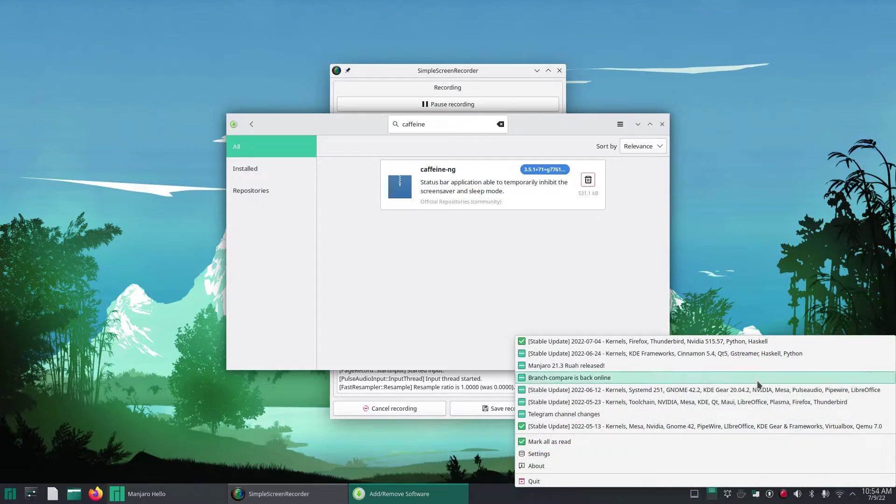
pyautogui.click(756, 497)
pyautogui.click(756, 498)
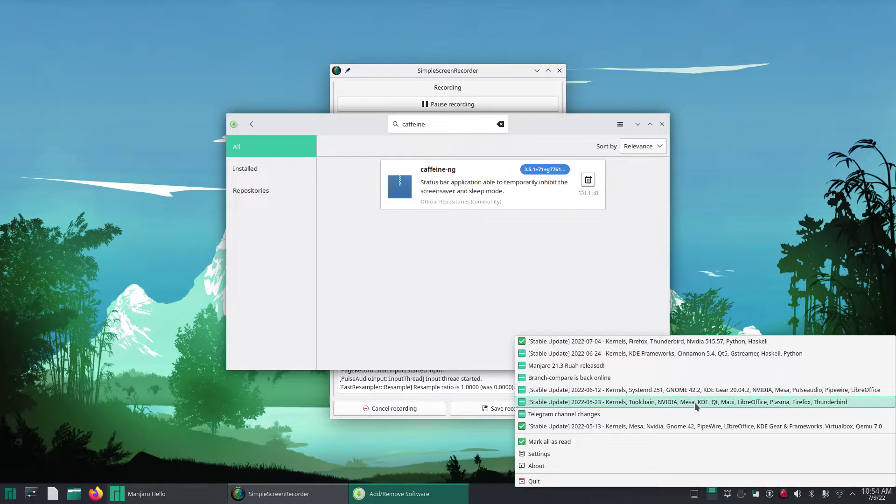
pyautogui.click(589, 443)
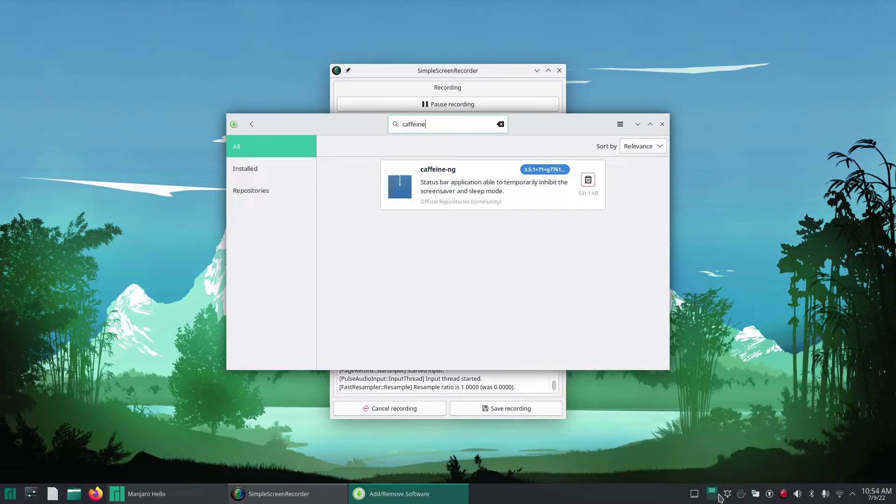
pyautogui.click(752, 494)
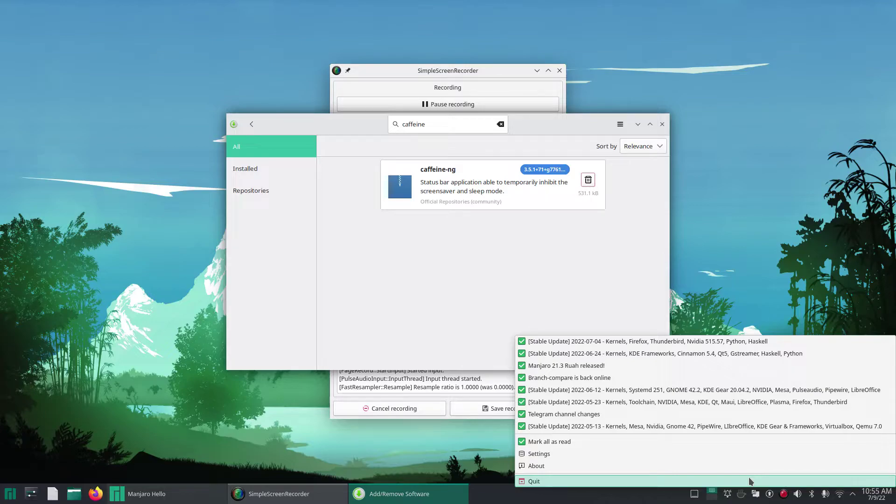
pyautogui.click(431, 452)
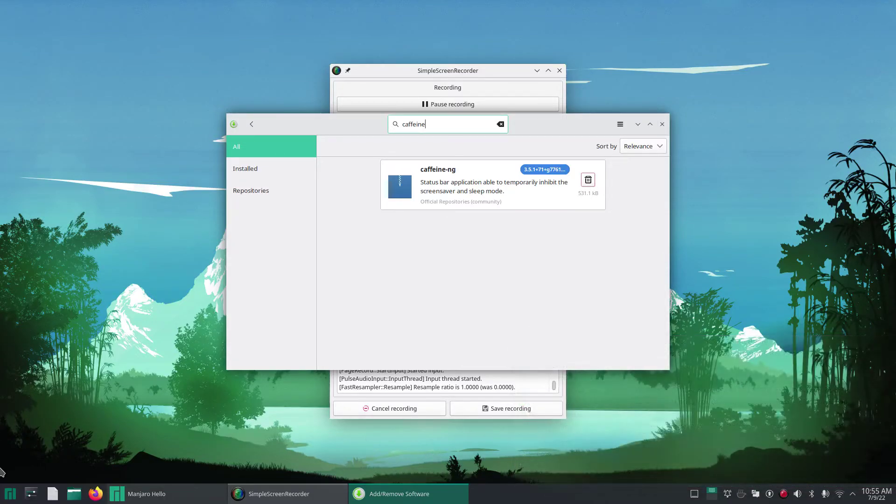
# - Search Add/Remove Software for 'stacer', finding no package under Installed or All, then launch Firefox
pyautogui.click(10, 494)
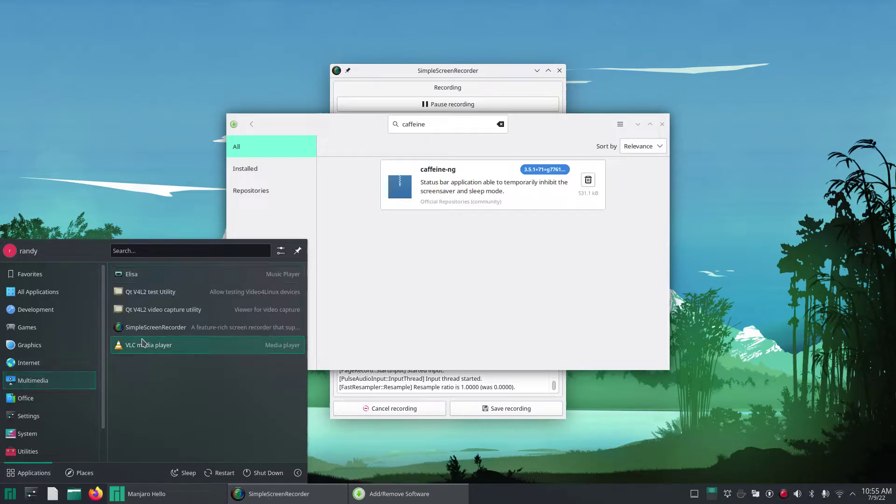
pyautogui.click(469, 129)
pyautogui.write('stacer')
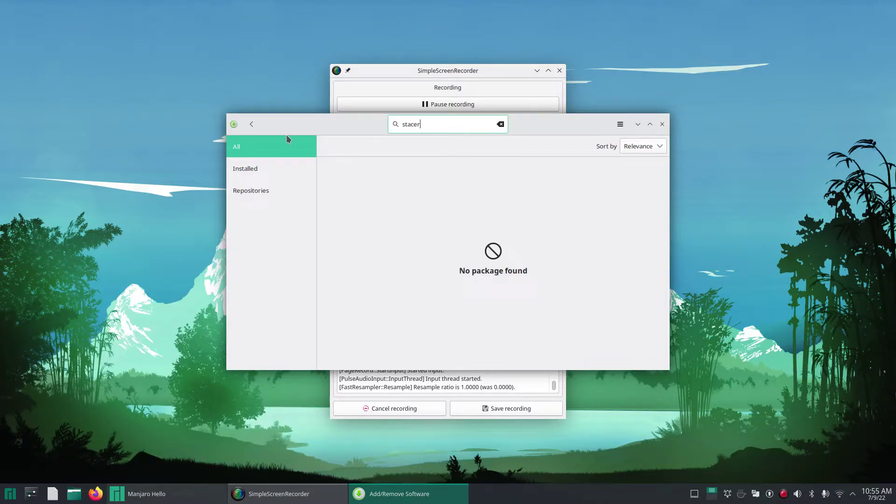
pyautogui.click(263, 172)
pyautogui.click(262, 150)
pyautogui.click(96, 493)
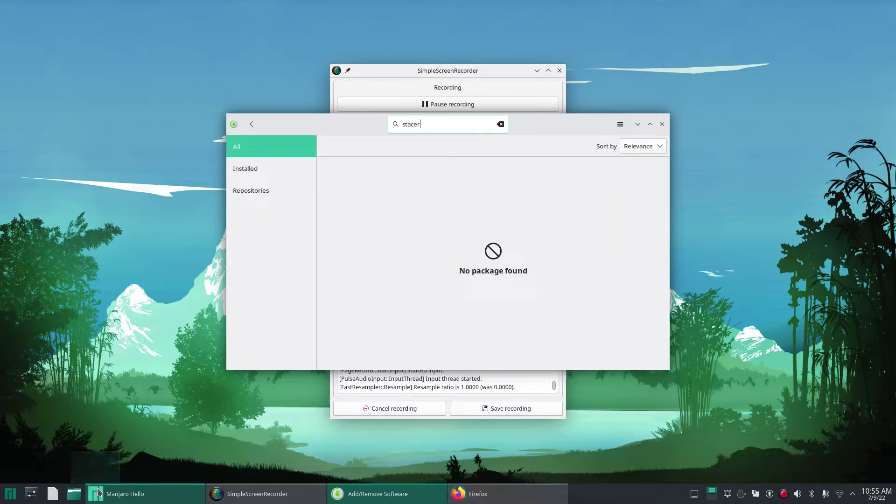
# - Close the old Manjaro hate article tab in Firefox
pyautogui.click(486, 499)
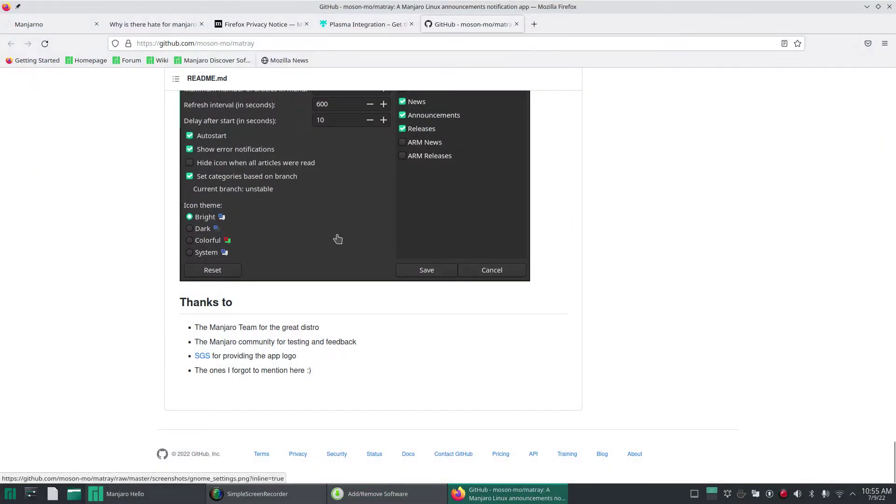
pyautogui.scroll(20, 337, 239)
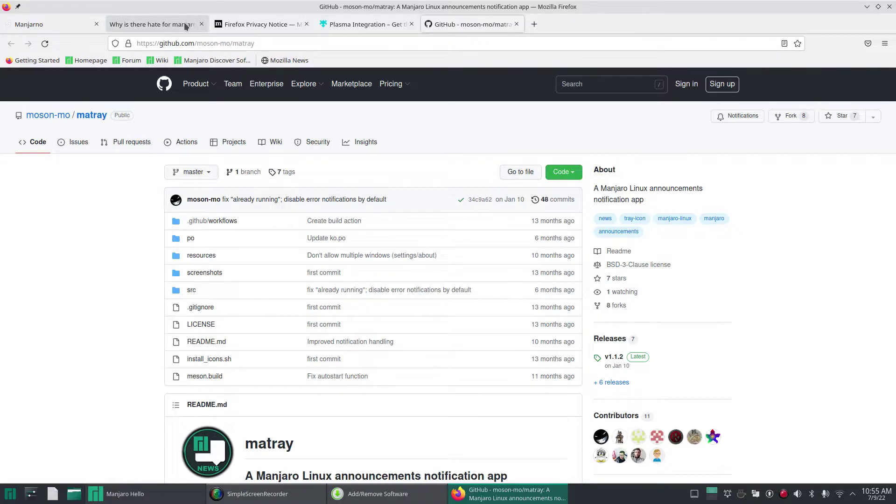
pyautogui.click(201, 24)
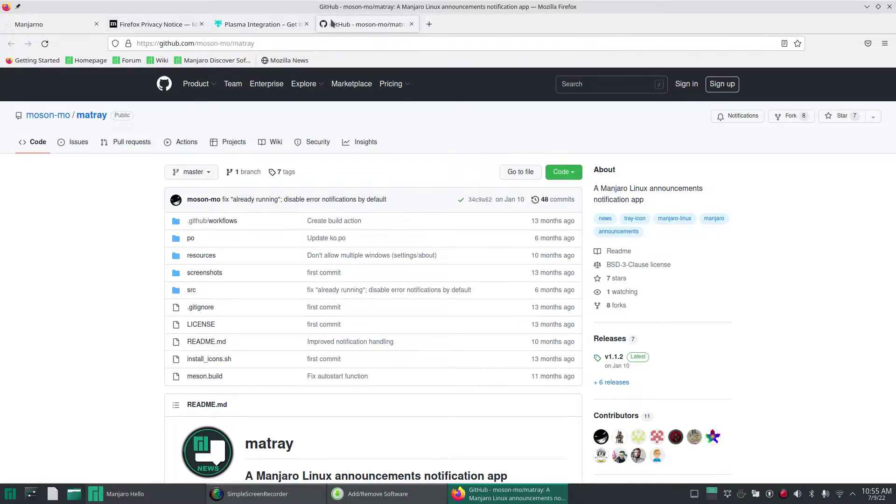
# - Search Google for 'stacer linux arch' in a new tab and open the AUR stacer package page
pyautogui.click(428, 25)
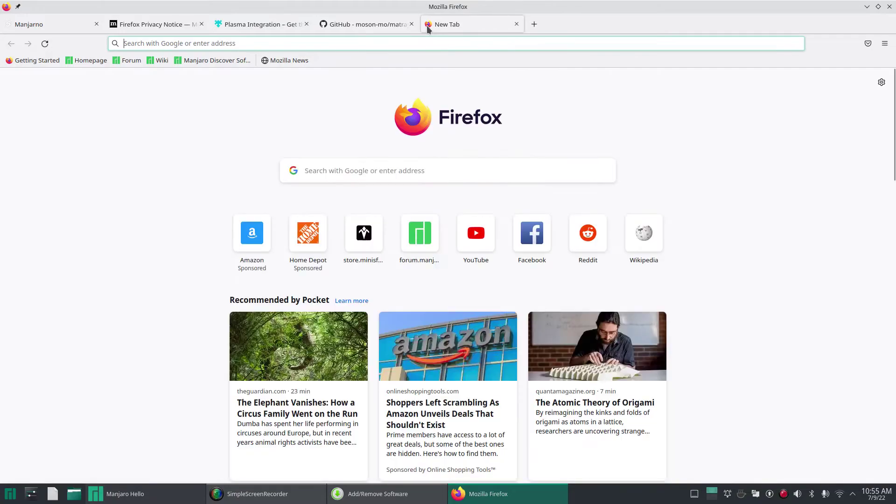
pyautogui.write('stacer linux')
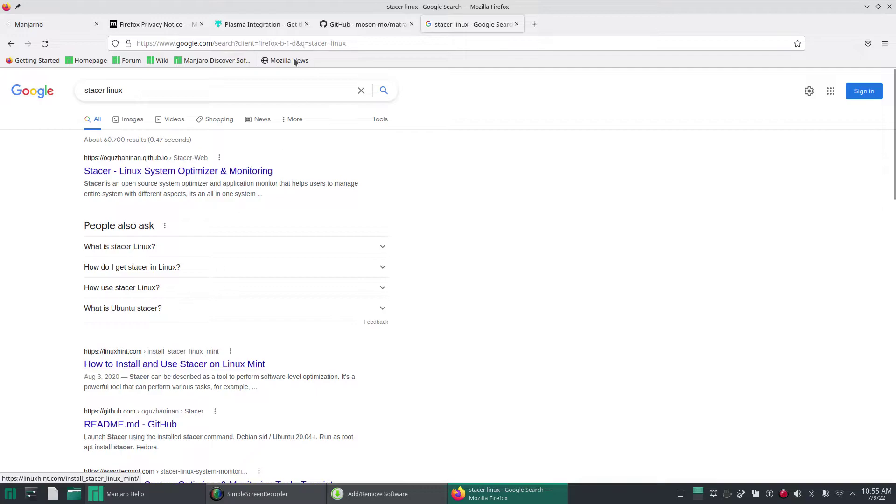
pyautogui.click(241, 90)
pyautogui.write('arch')
pyautogui.press('Return')
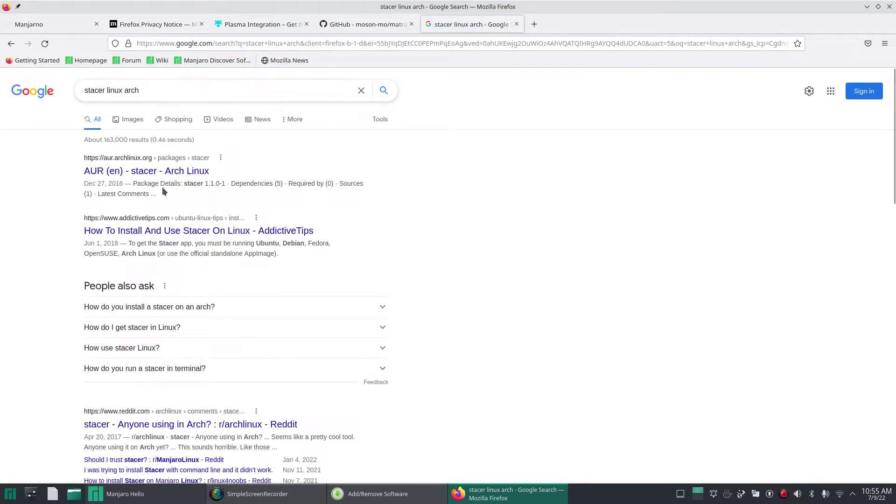
pyautogui.click(173, 172)
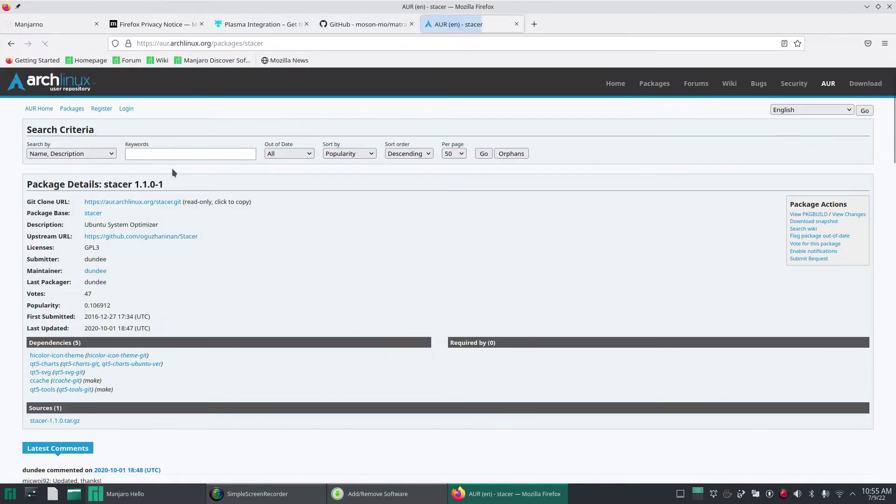
pyautogui.click(371, 490)
# - Open Pamac Preferences from the main menu and authenticate with the account password
pyautogui.click(622, 130)
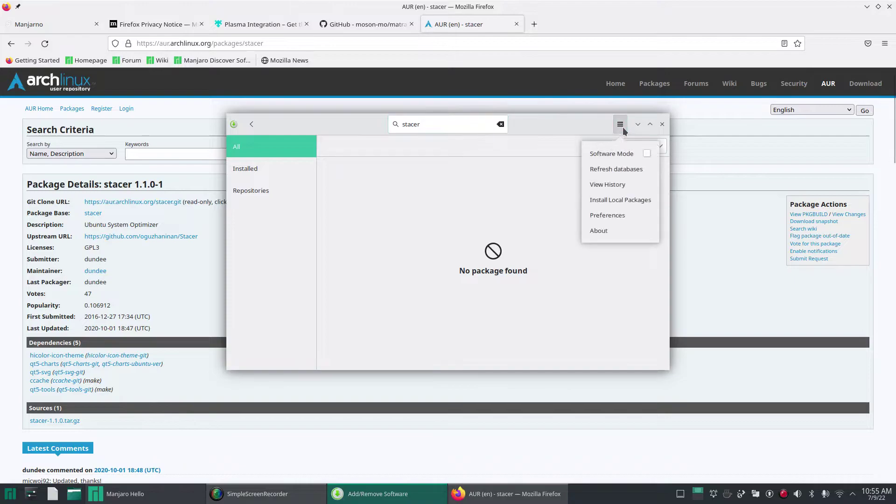
pyautogui.click(609, 214)
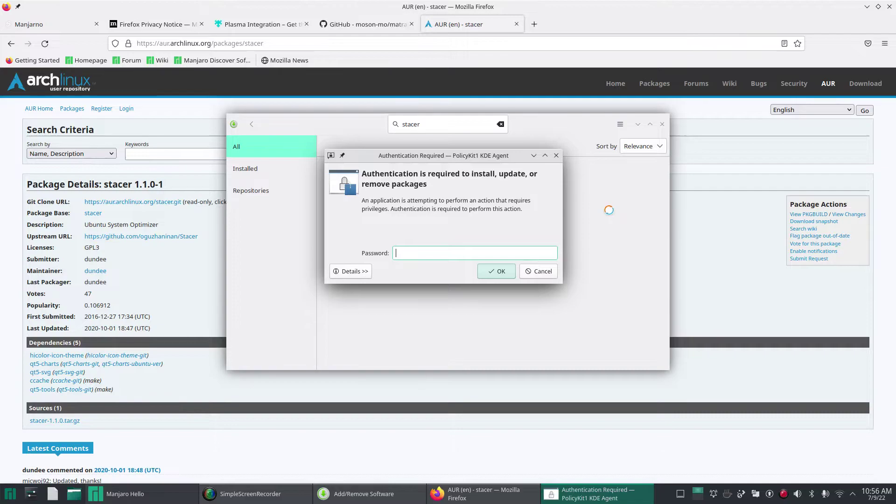
pyautogui.write('*********')
pyautogui.press('Return')
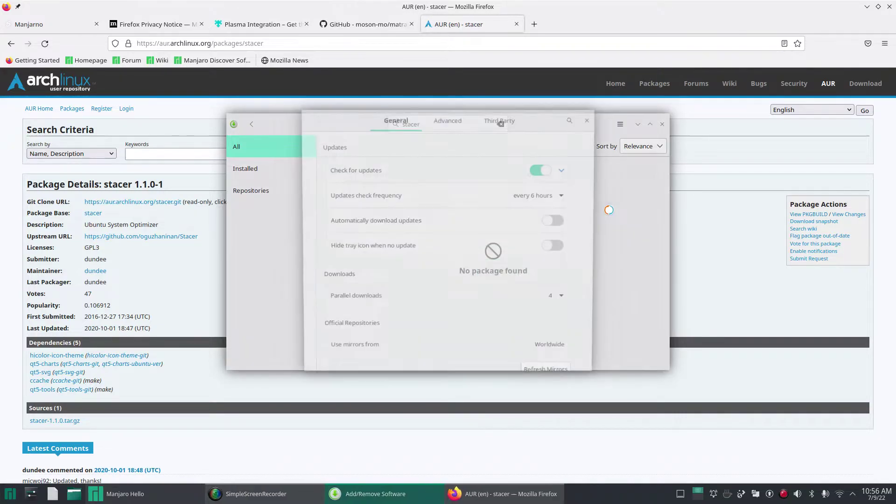
pyautogui.click(567, 195)
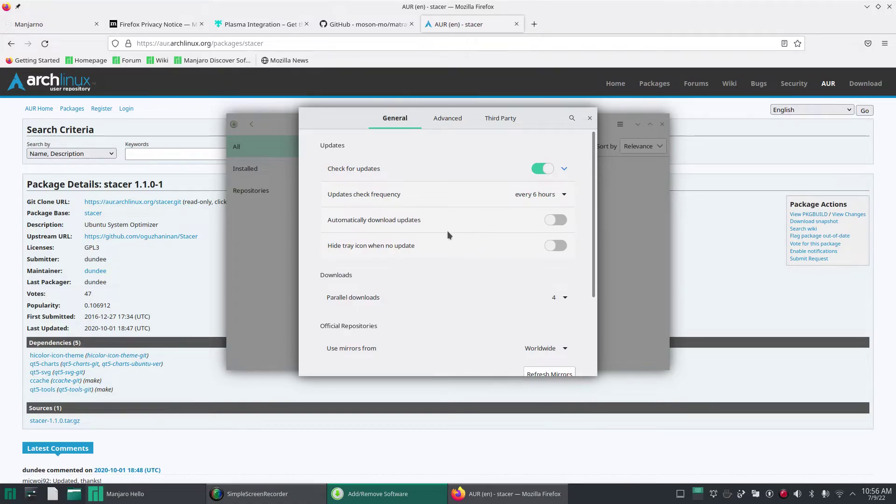
# - Enable automatic update downloads and raise parallel downloads from 4 to 8
pyautogui.click(546, 222)
pyautogui.scroll(-2, 537, 294)
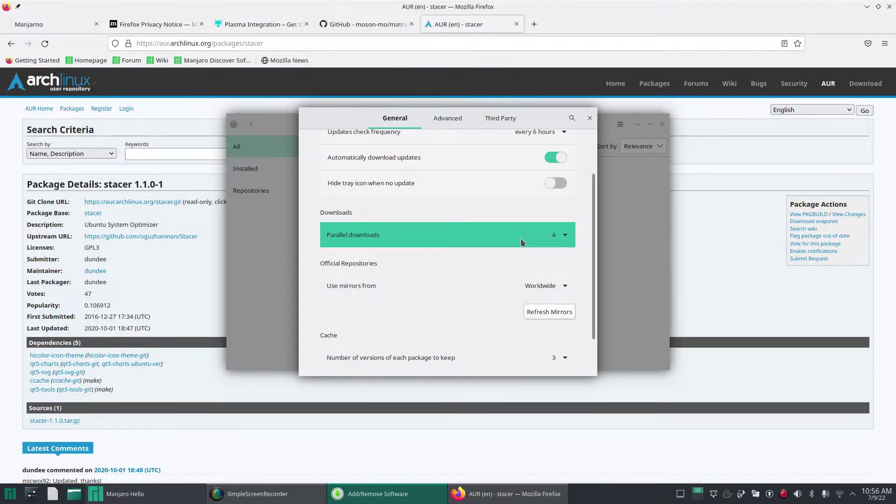
pyautogui.click(572, 234)
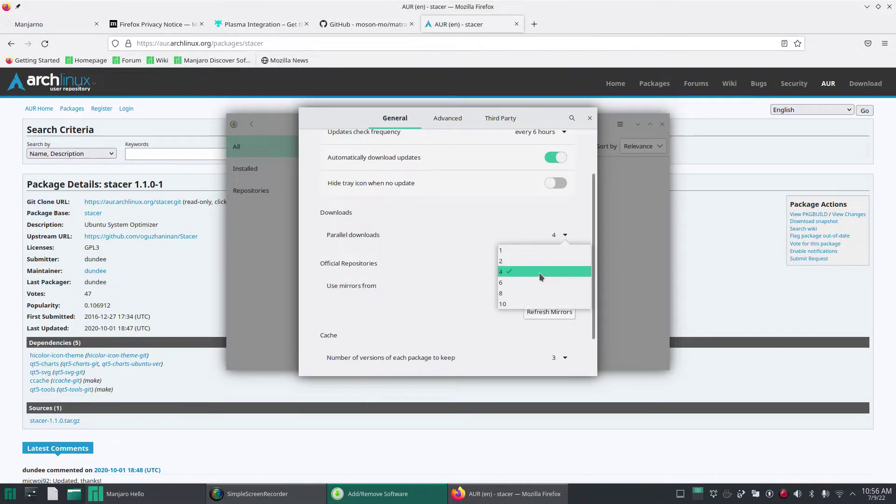
pyautogui.click(533, 291)
pyautogui.scroll(-2, 525, 321)
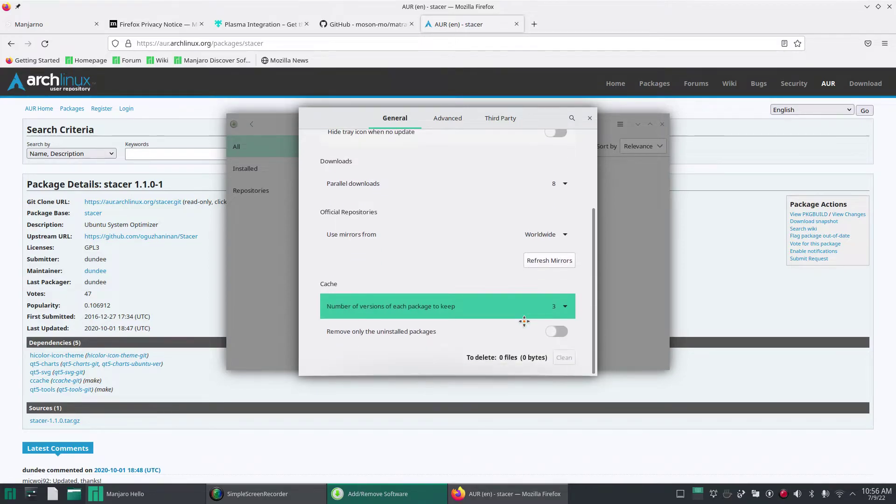
# - In the Third Party preferences, enable AUR support with update checks
pyautogui.click(455, 122)
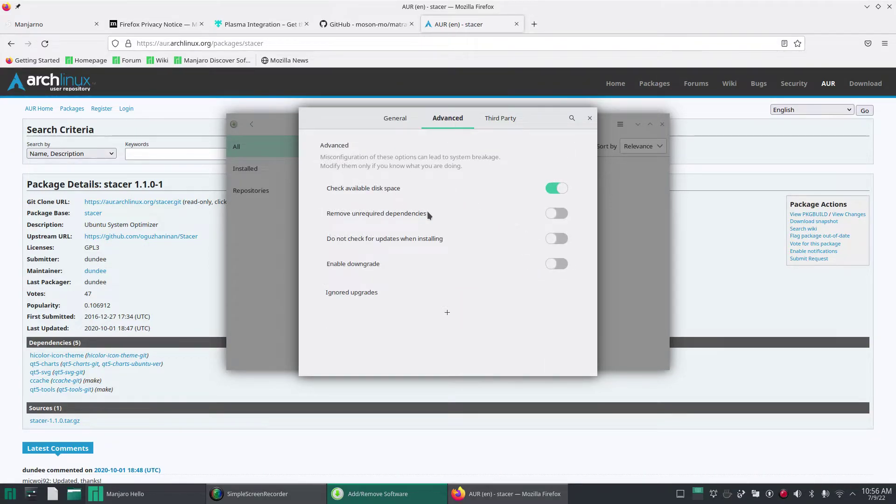
pyautogui.click(502, 119)
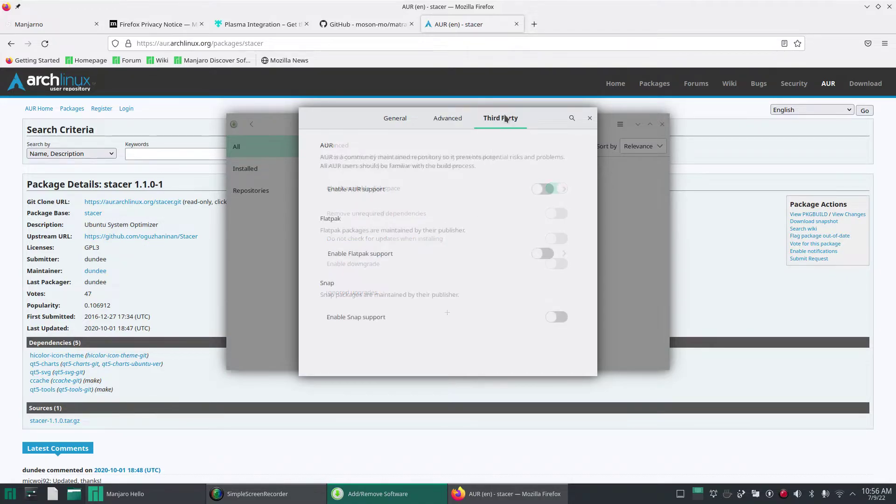
pyautogui.click(421, 196)
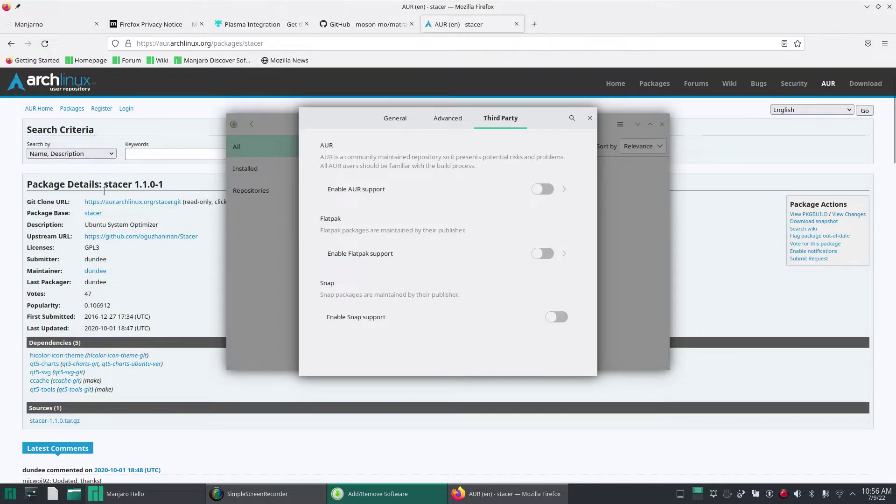
pyautogui.click(542, 189)
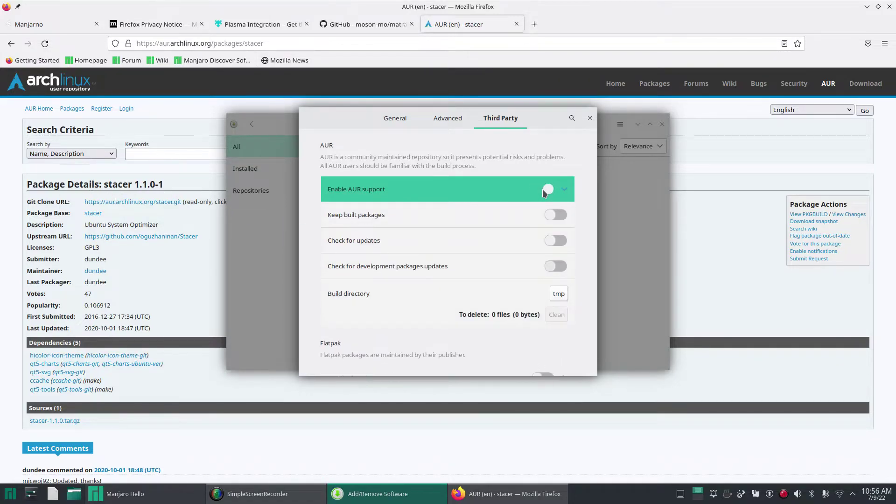
pyautogui.click(554, 241)
# - Enable Flatpak support with update checks, then close Preferences to see the stacer results
pyautogui.scroll(-3, 505, 245)
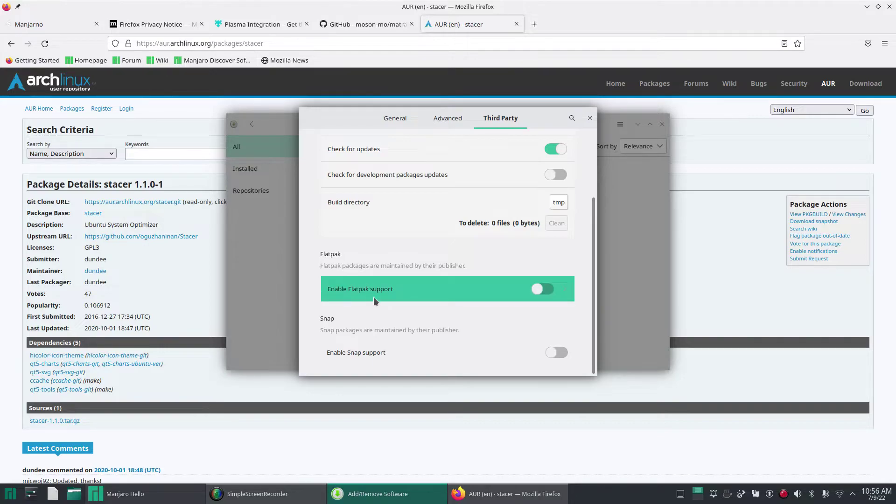
pyautogui.click(550, 291)
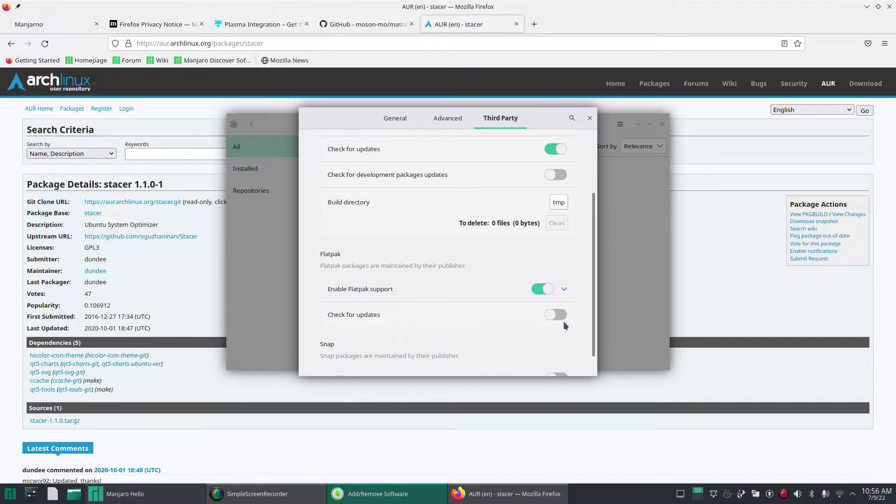
pyautogui.click(551, 316)
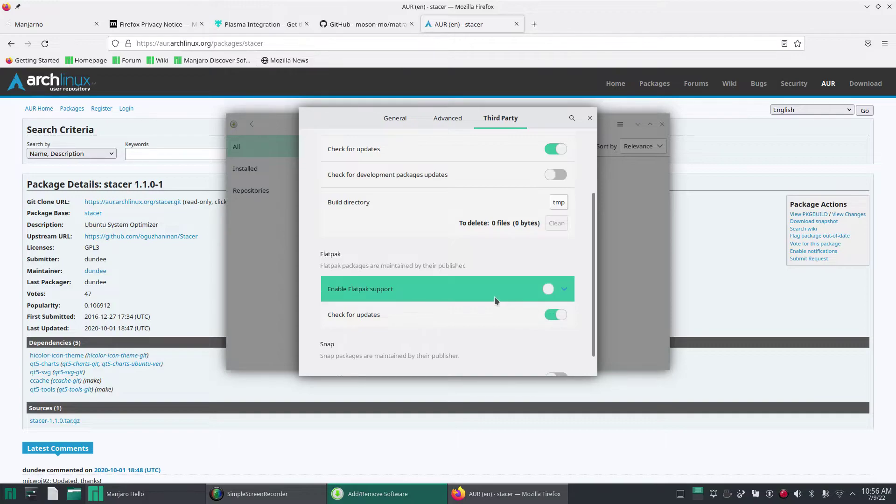
pyautogui.scroll(-1, 494, 296)
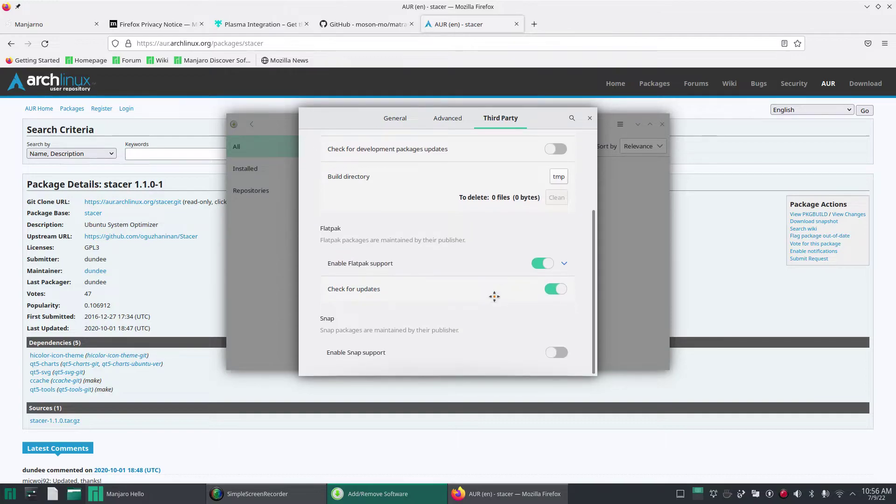
pyautogui.click(590, 117)
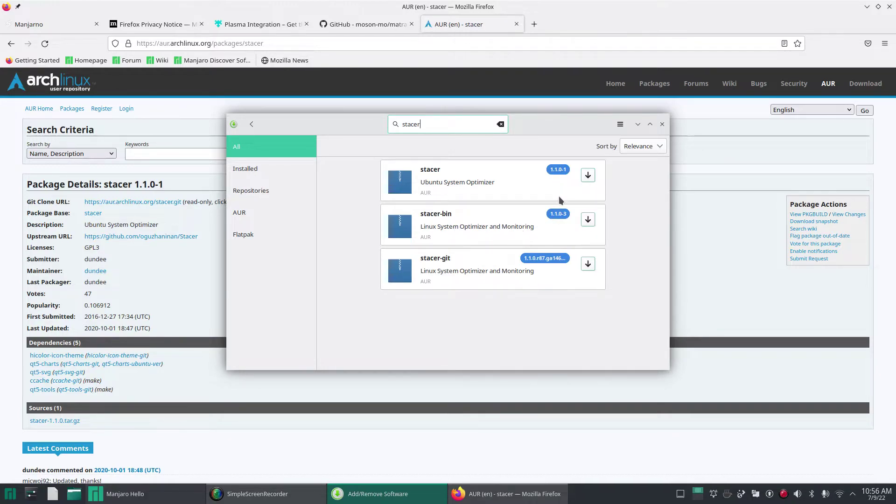
# - Queue stacer-bin from the AUR and apply the transaction to install it
pyautogui.click(587, 220)
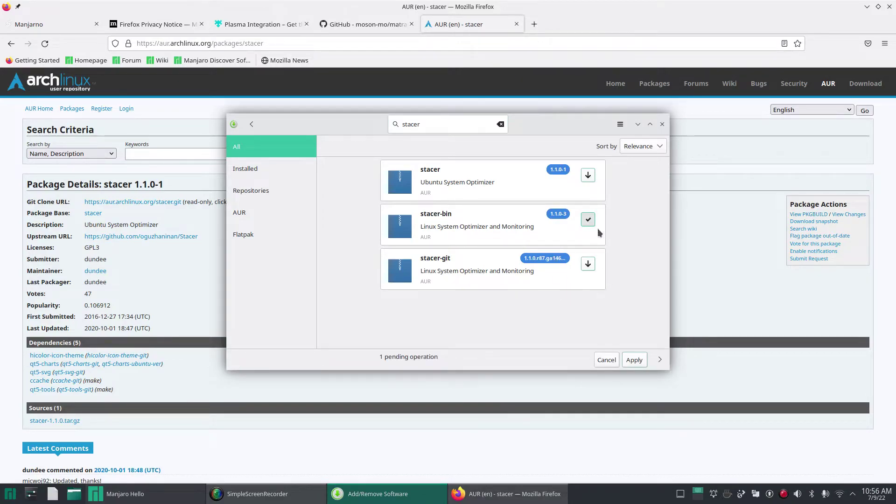
pyautogui.click(636, 361)
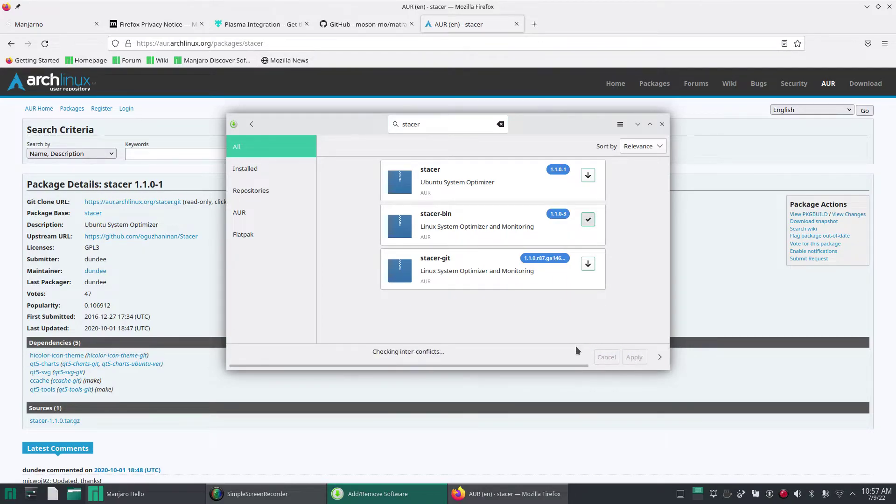
pyautogui.click(566, 395)
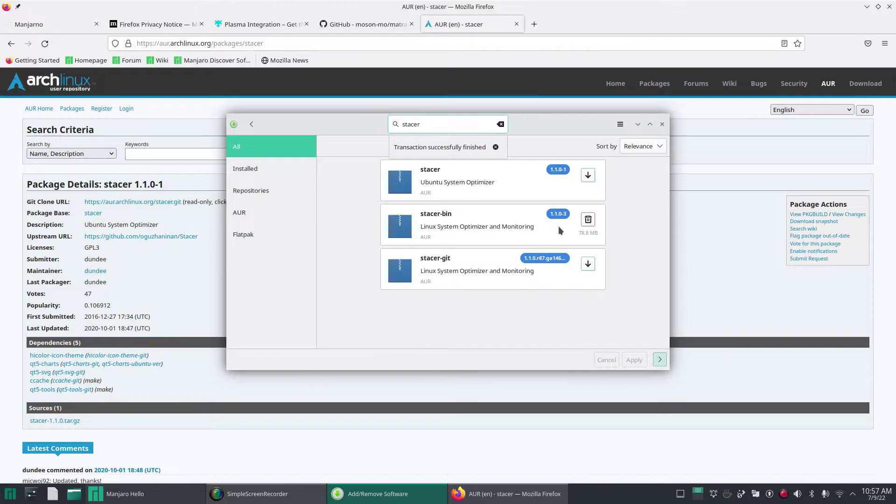
pyautogui.click(5, 499)
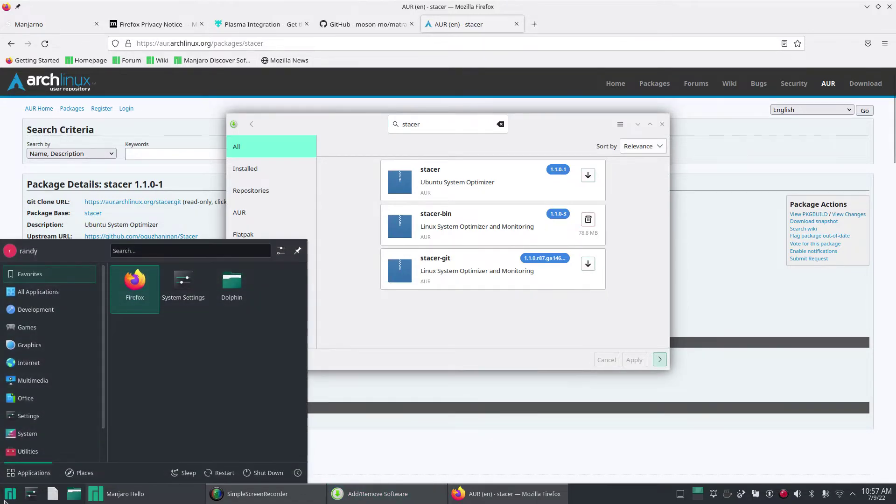
pyautogui.write('stac')
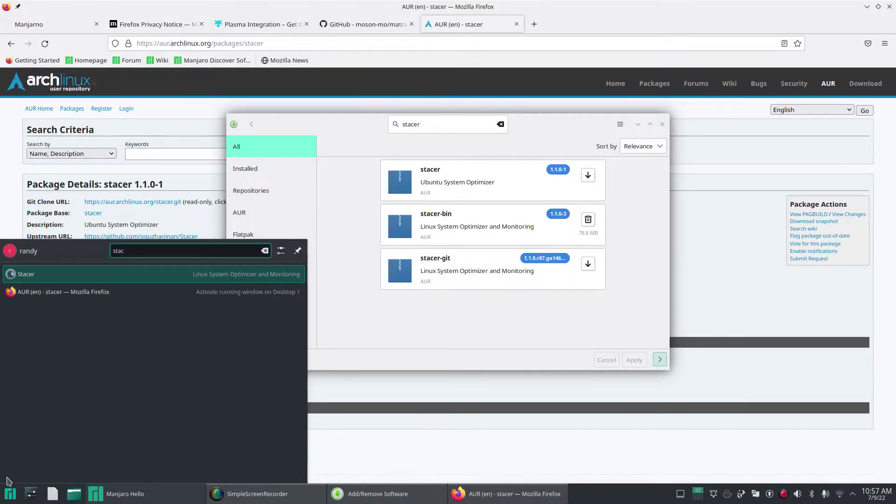
pyautogui.click(64, 280)
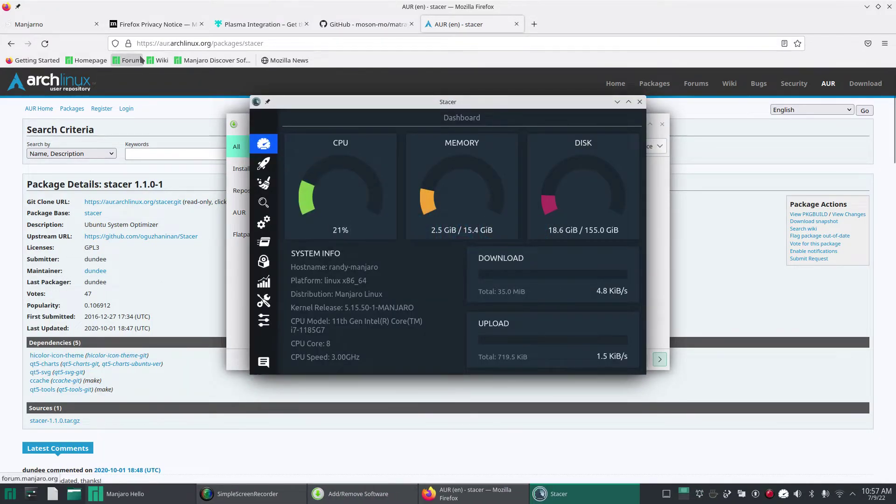
pyautogui.moveTo(373, 98); pyautogui.dragTo(369, 148)
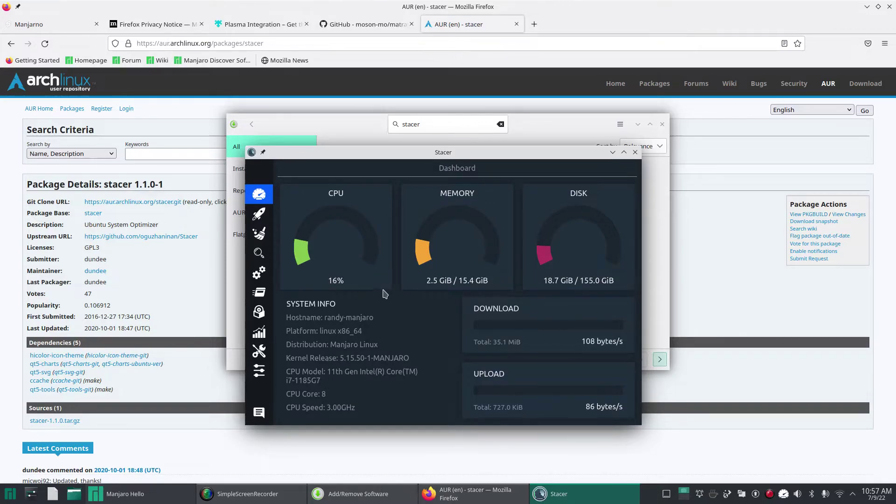
pyautogui.click(270, 216)
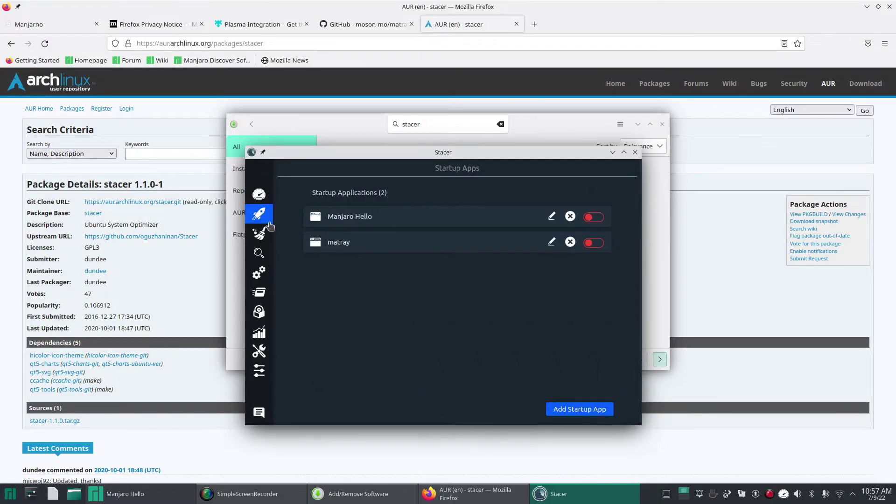
pyautogui.click(260, 234)
pyautogui.click(257, 254)
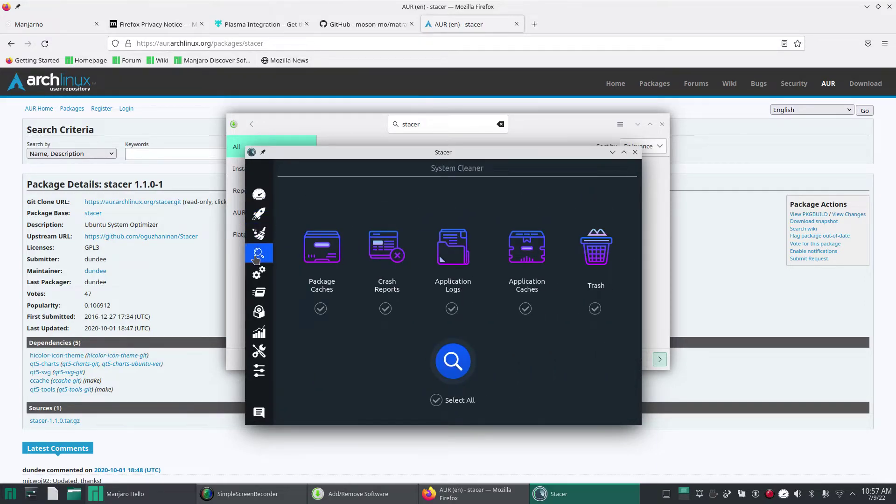
pyautogui.click(257, 290)
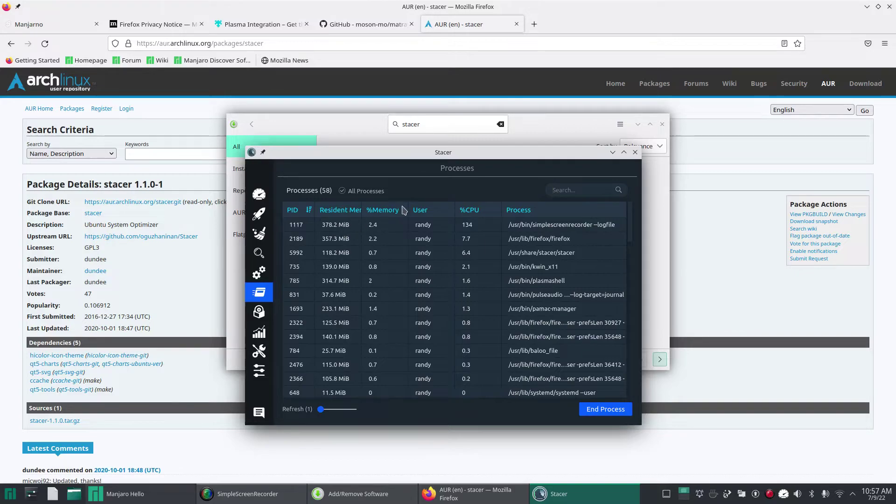
pyautogui.click(634, 153)
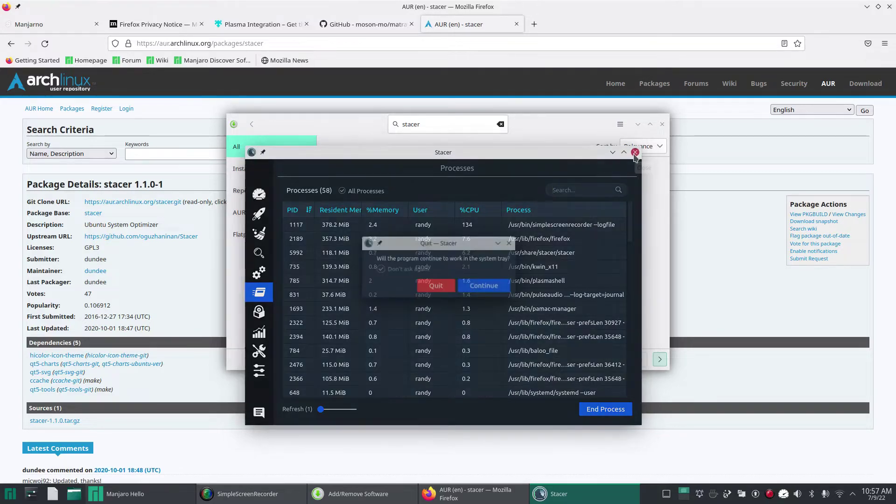
pyautogui.click(451, 285)
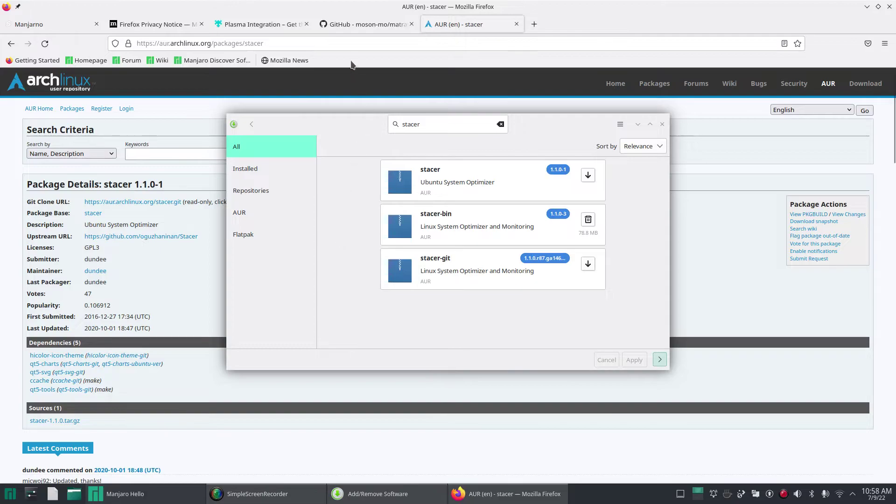
# - Bring Firefox forward and go to the Manjaro homepage via the Homepage bookmark
pyautogui.click(355, 44)
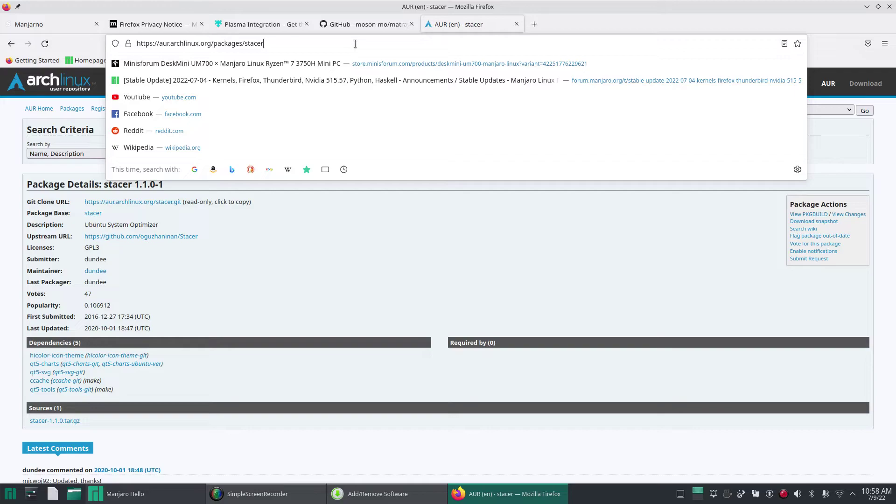
pyautogui.moveTo(314, 49); pyautogui.dragTo(88, 42)
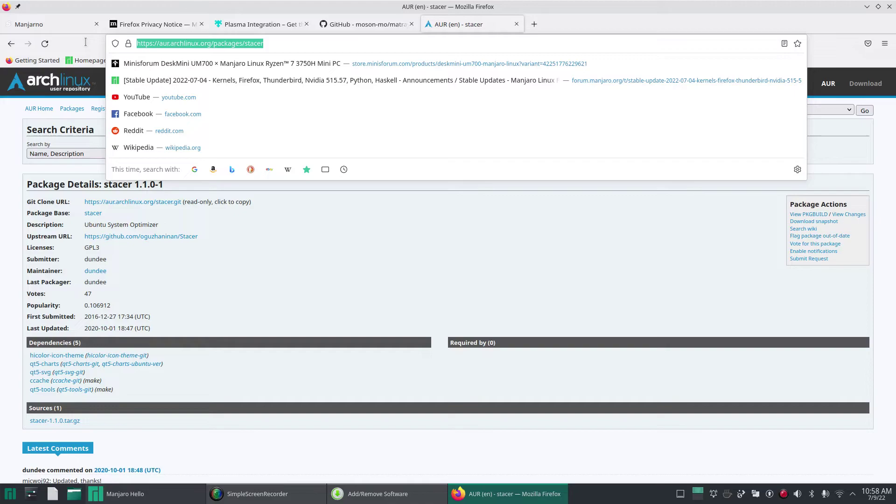
pyautogui.write('btrave br')
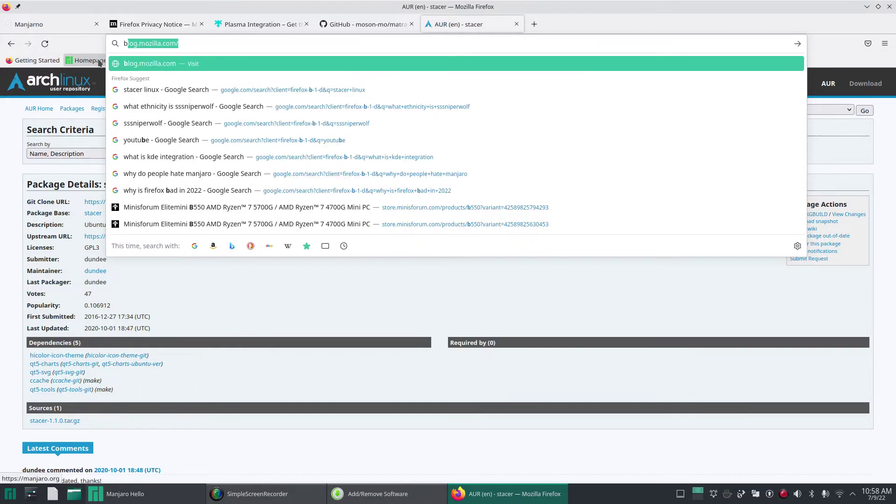
pyautogui.press('BackSpace')
pyautogui.press('BackSpace')
pyautogui.press('BackSpace')
pyautogui.press('BackSpace')
pyautogui.press('BackSpace')
pyautogui.press('BackSpace')
pyautogui.press('BackSpace')
pyautogui.press('BackSpace')
pyautogui.press('BackSpace')
pyautogui.write('brow')
pyautogui.click(88, 60)
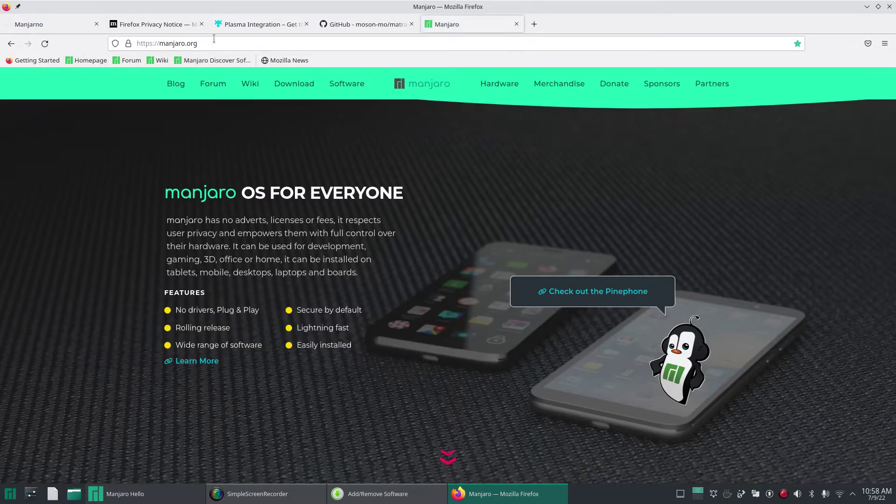
# - Replace the manjaro.org address with the search text 'brave browser'
pyautogui.doubleClick(214, 39)
pyautogui.click(213, 39)
pyautogui.click(214, 39)
pyautogui.tripleClick(214, 39)
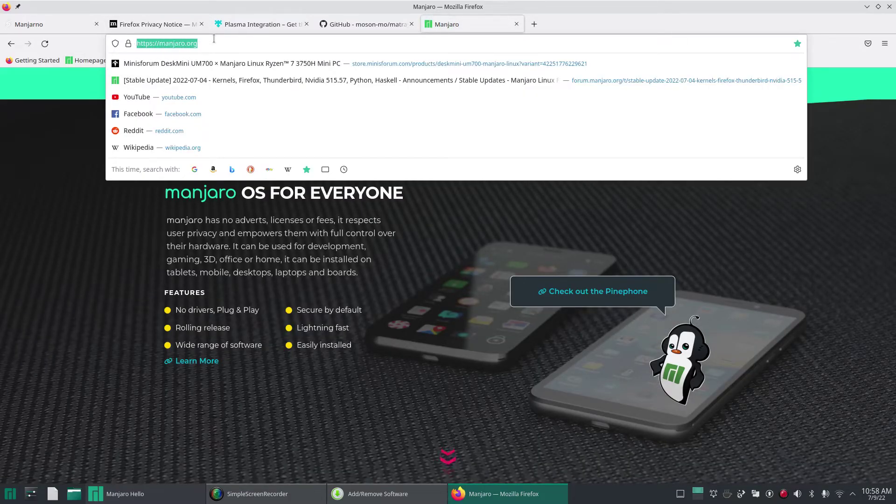
pyautogui.write('br')
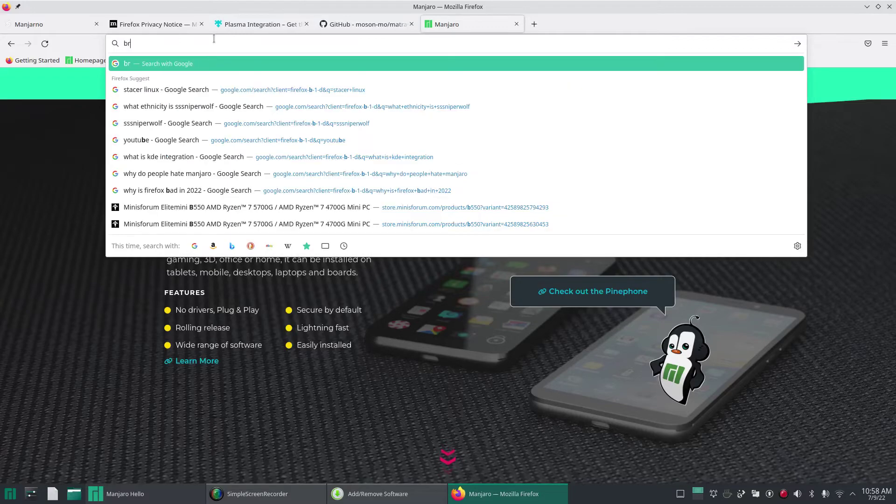
pyautogui.write('ave browser')
# - Search for brave browser, try the Download Brave For Free ad page, then return to the Google results
pyautogui.press('Return')
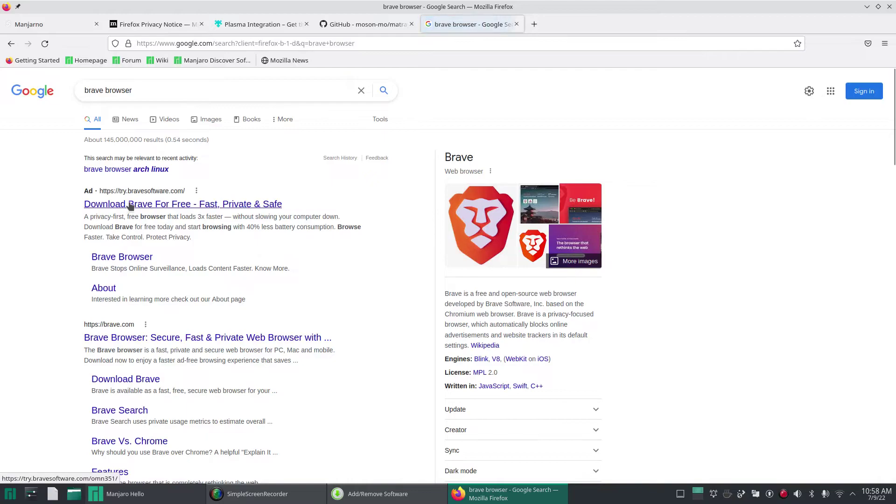
pyautogui.click(130, 203)
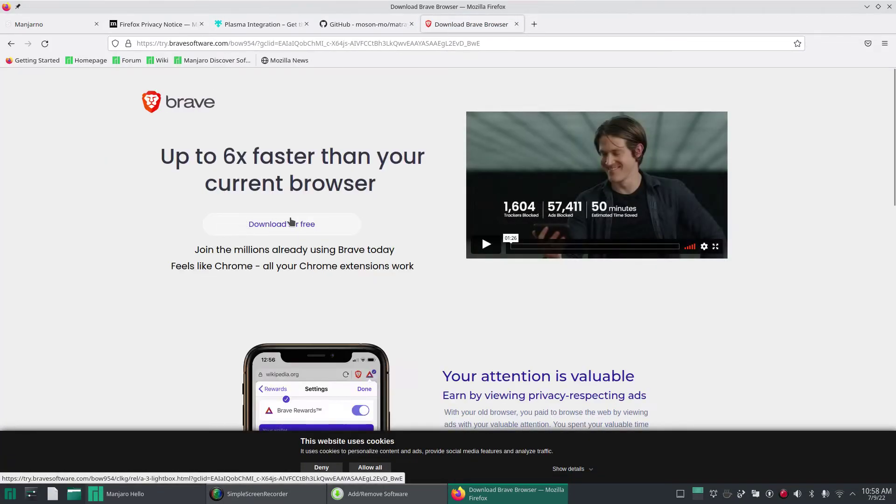
pyautogui.click(291, 228)
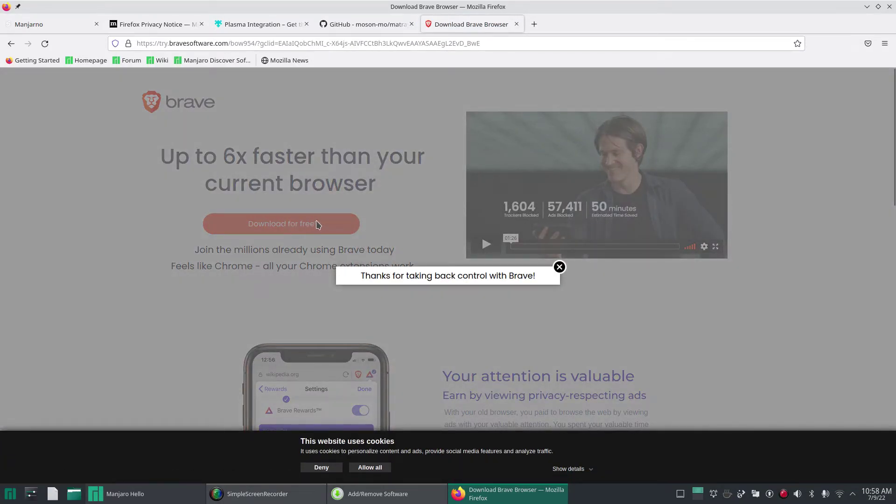
pyautogui.click(559, 266)
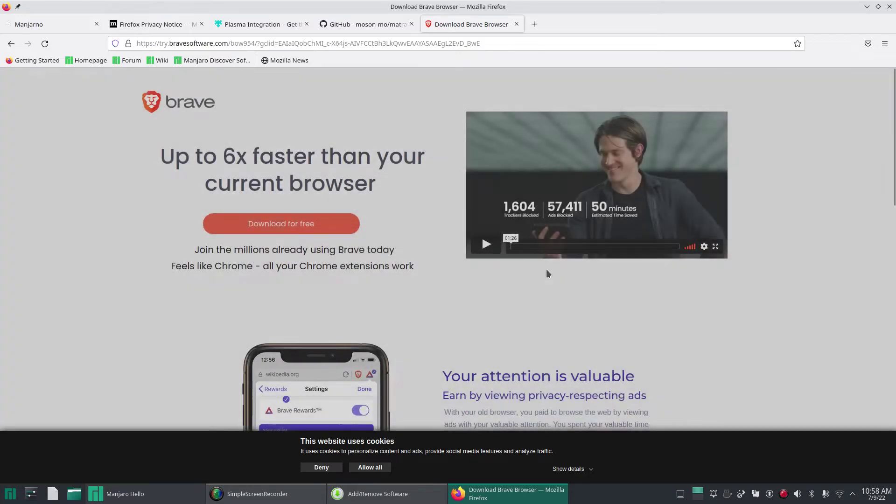
pyautogui.click(322, 228)
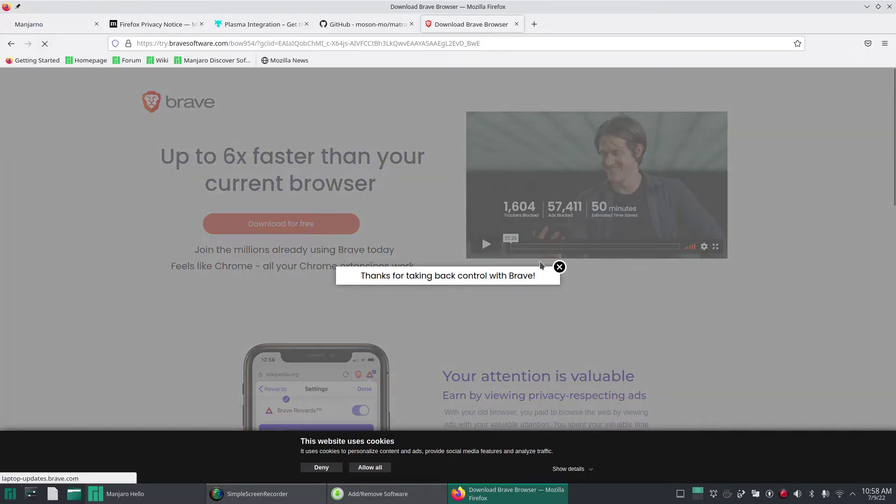
pyautogui.click(559, 266)
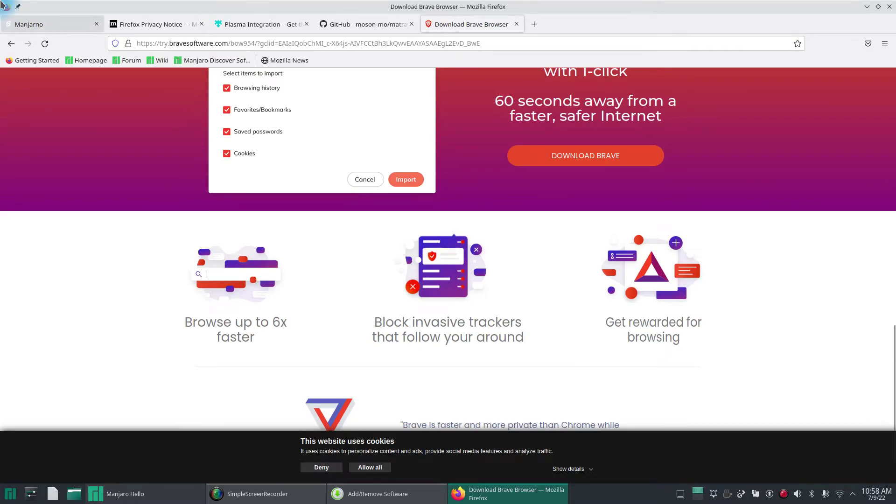
pyautogui.click(10, 43)
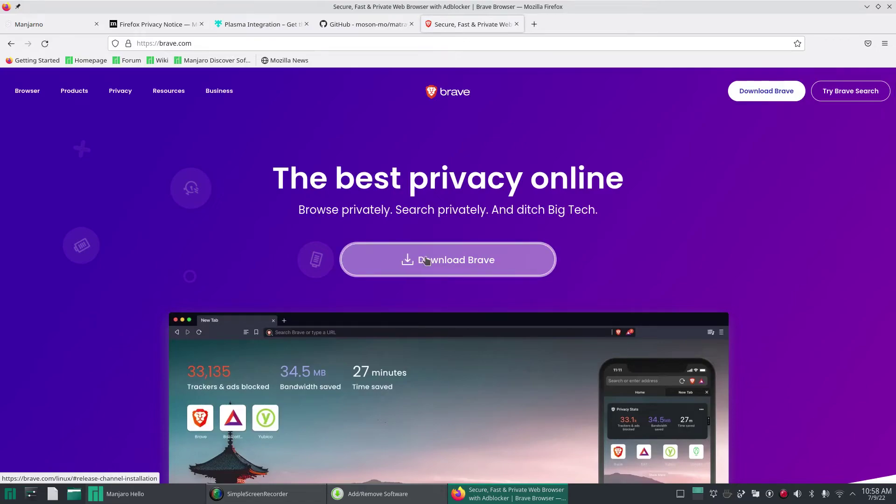
# - Open Brave's Installing Brave on Linux page and scroll through its release, beta and nightly commands
pyautogui.click(495, 270)
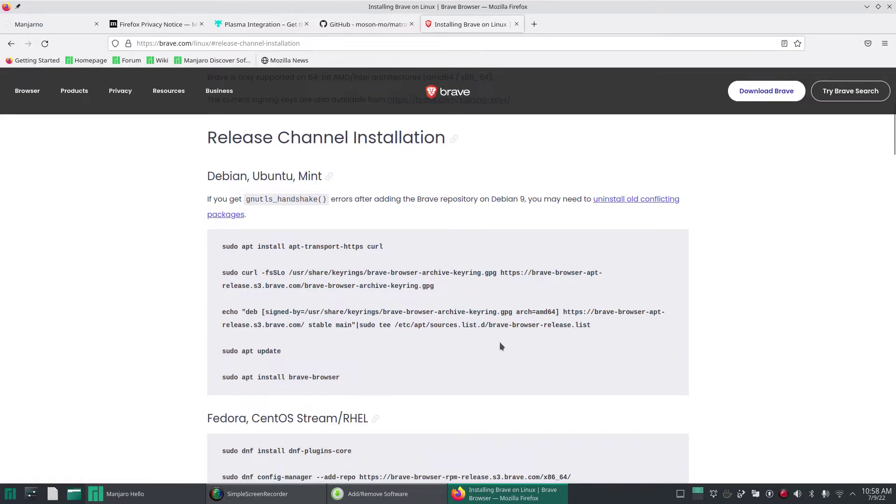
pyautogui.scroll(-5, 520, 346)
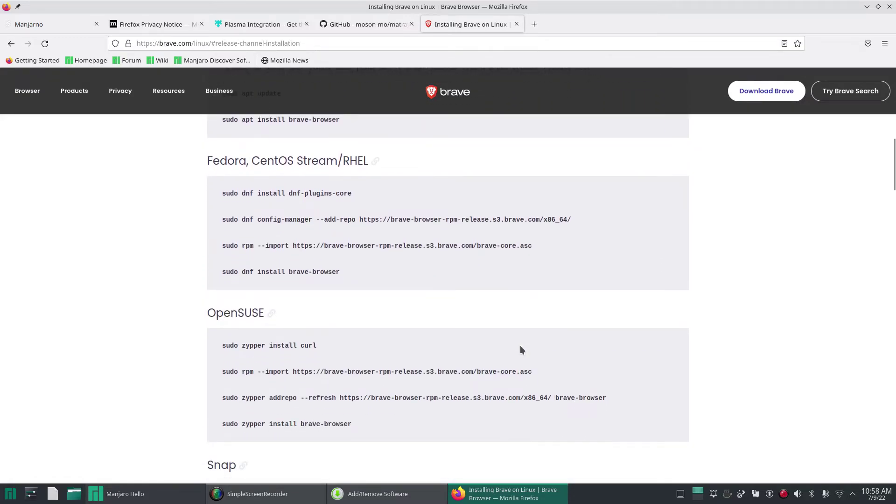
pyautogui.scroll(-3, 521, 347)
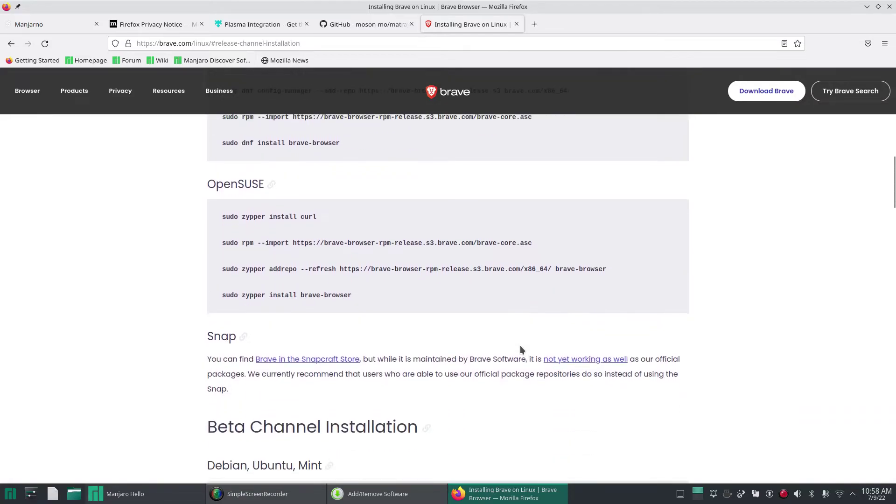
pyautogui.scroll(-4, 521, 350)
pyautogui.scroll(-4, 521, 350)
pyautogui.scroll(-4, 522, 350)
pyautogui.scroll(-2, 521, 349)
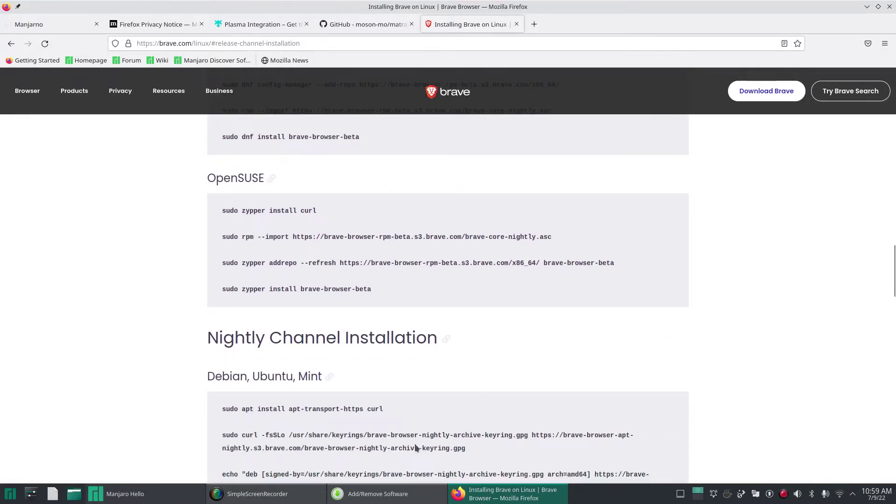
# - Replace the stacer search with 'brave', then 'firefox', listing installed Firefox 102.0.1-1
pyautogui.click(397, 500)
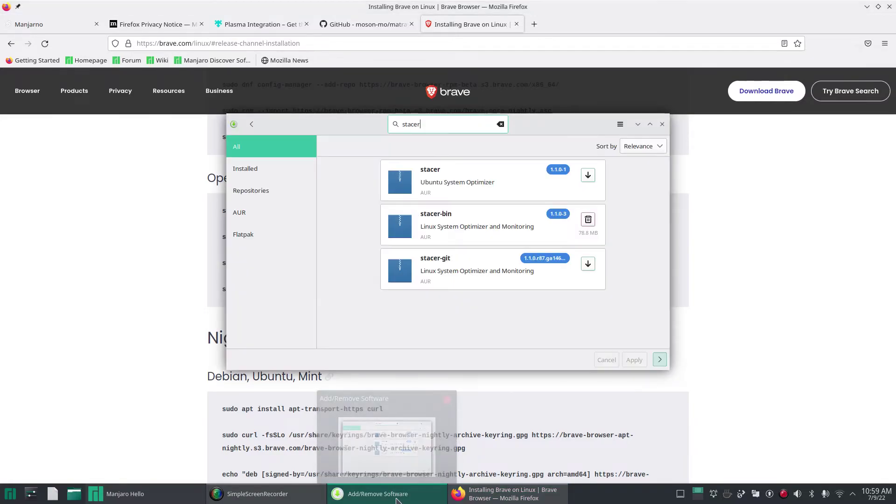
pyautogui.doubleClick(447, 119)
pyautogui.write('brave')
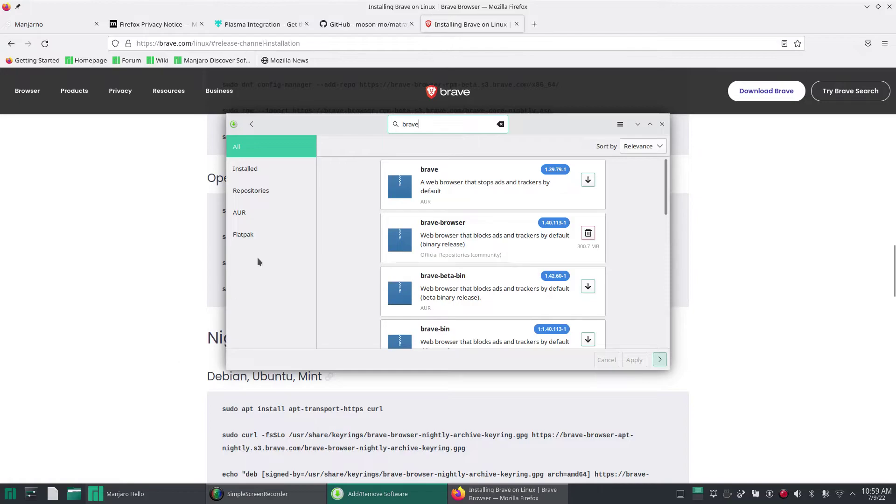
pyautogui.doubleClick(437, 124)
pyautogui.write('firefox')
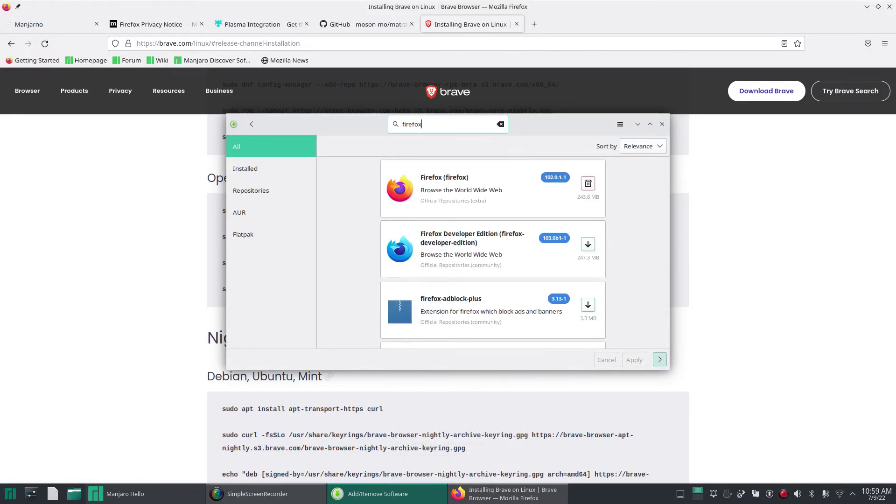
# - Close Firefox, uninstall the Firefox 102.0.1-1 package in Pamac, and confirm it no longer launches
pyautogui.click(890, 6)
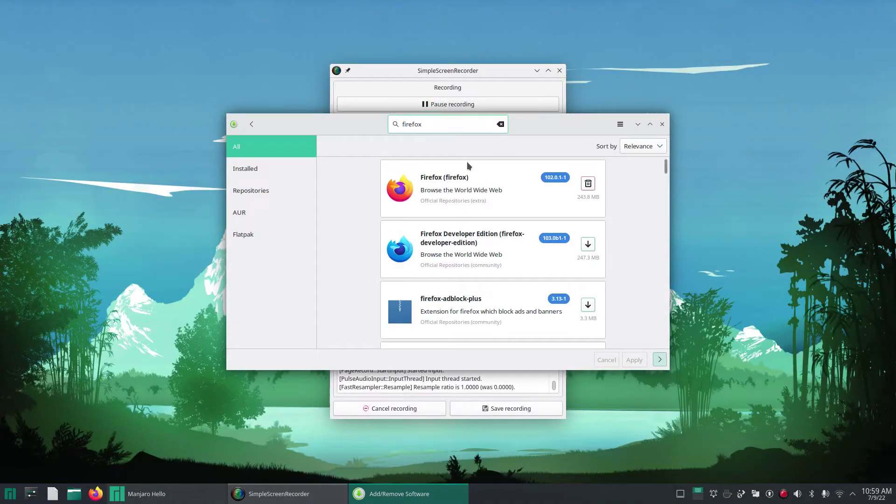
pyautogui.click(588, 184)
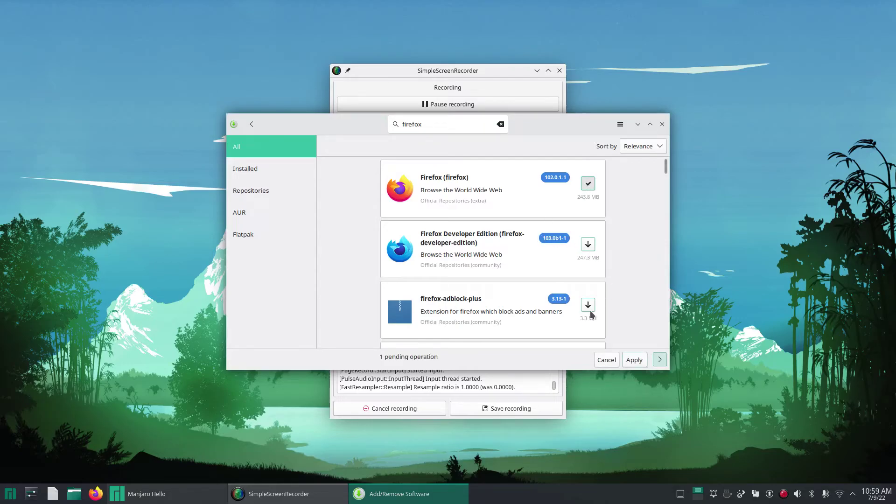
pyautogui.click(634, 359)
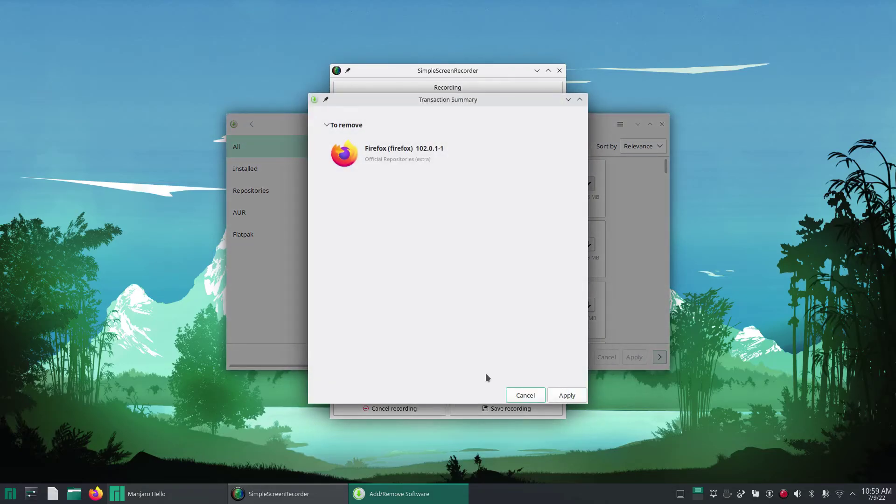
pyautogui.click(564, 393)
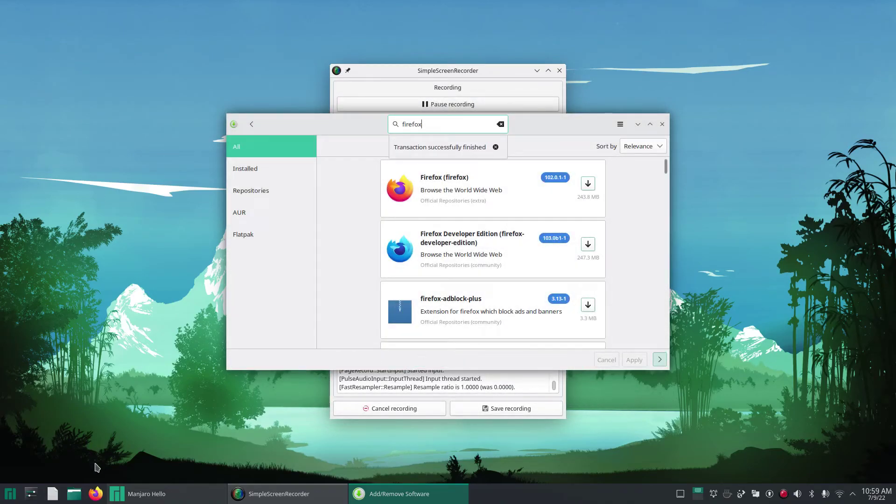
pyautogui.click(97, 494)
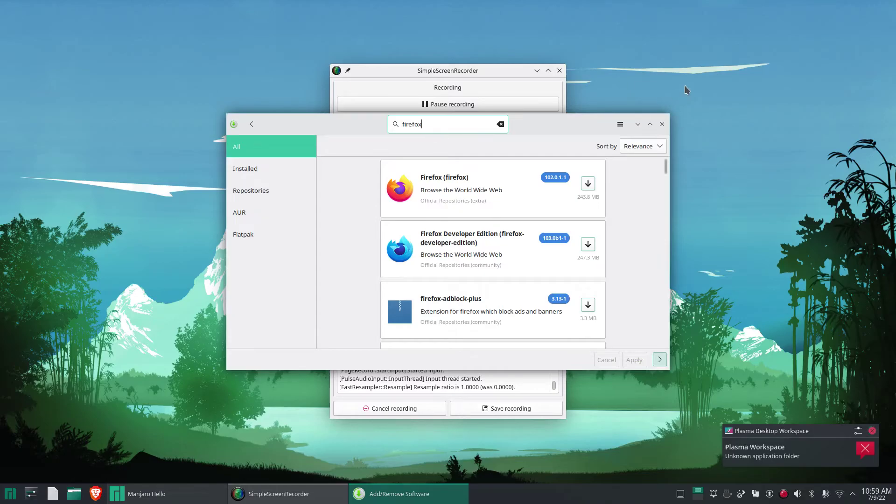
# - Close Pamac, start Brave, and set Brave as the default browser
pyautogui.click(662, 123)
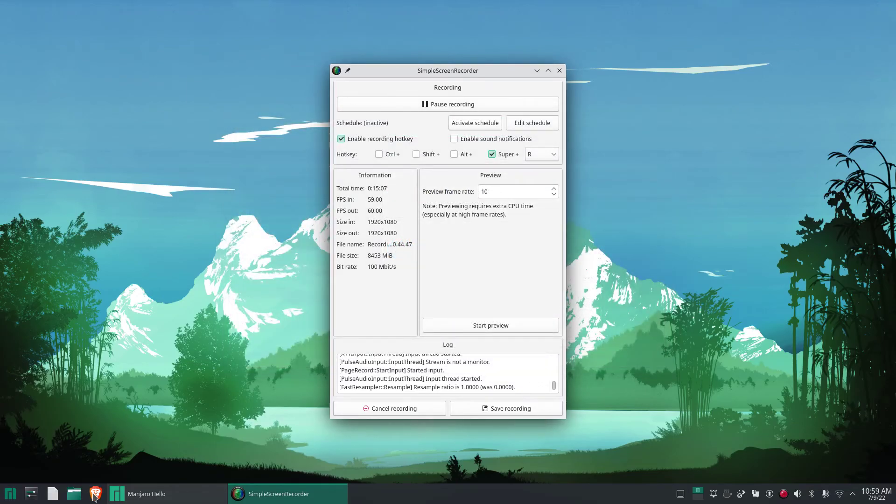
pyautogui.click(95, 495)
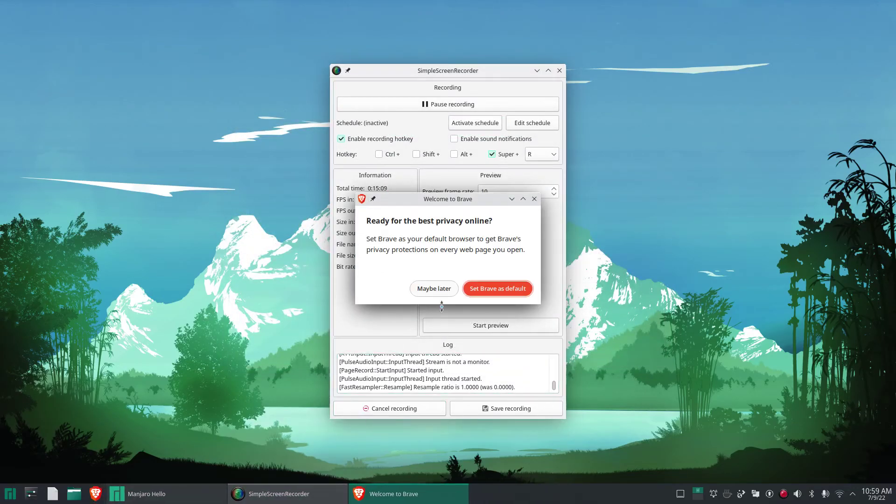
pyautogui.click(499, 289)
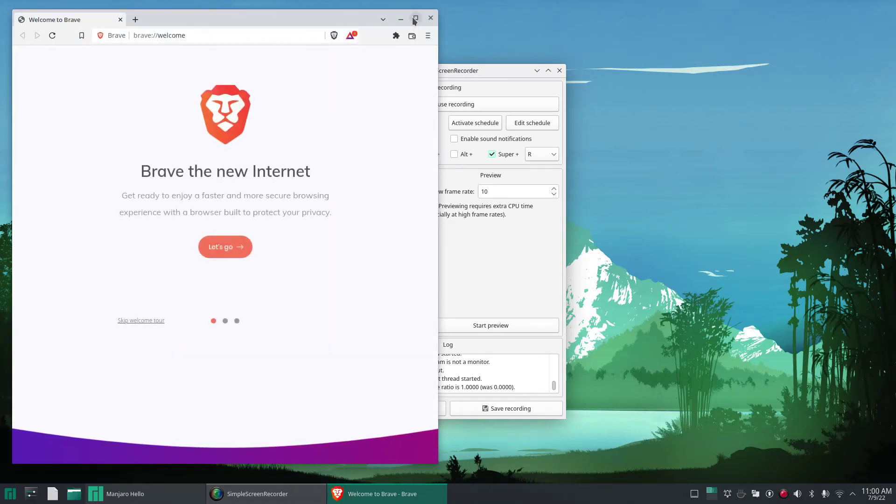
# - Skip Brave's welcome tour, then maximize and minimize its New Tab window
pyautogui.click(141, 321)
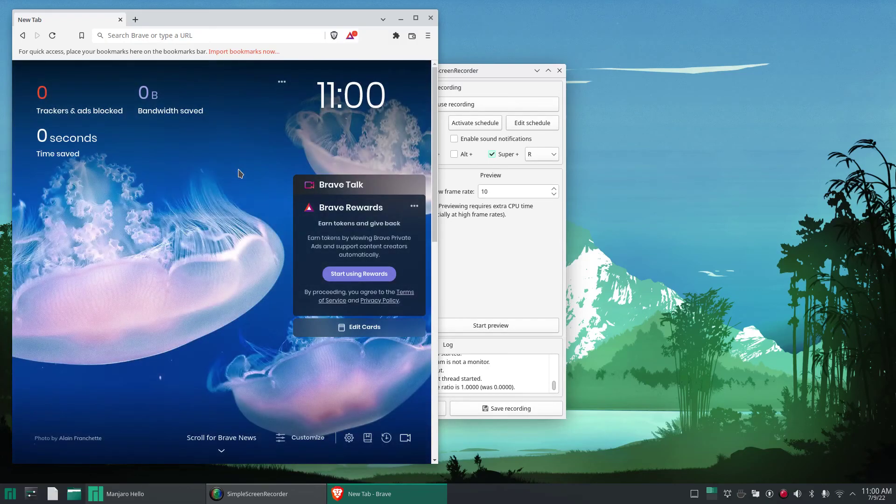
pyautogui.click(417, 21)
pyautogui.click(858, 5)
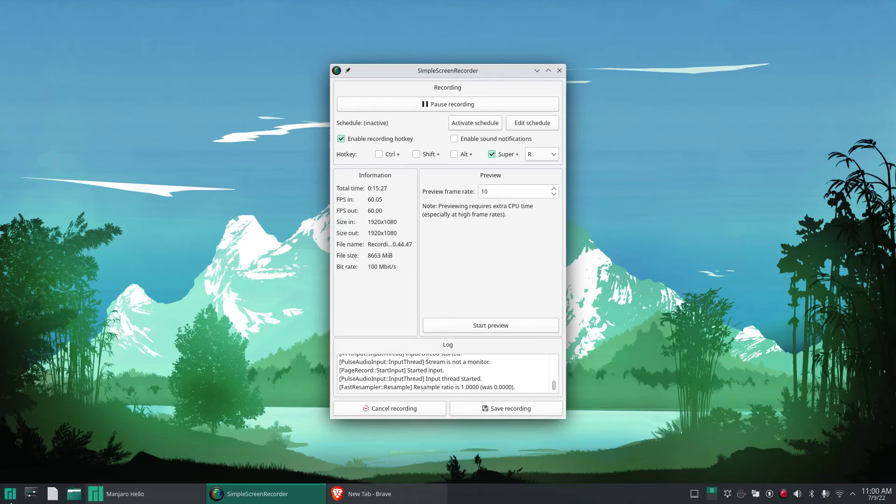
# - Search 'touch' in the application launcher and open the Touchpad settings page
pyautogui.click(11, 501)
pyautogui.write('touch')
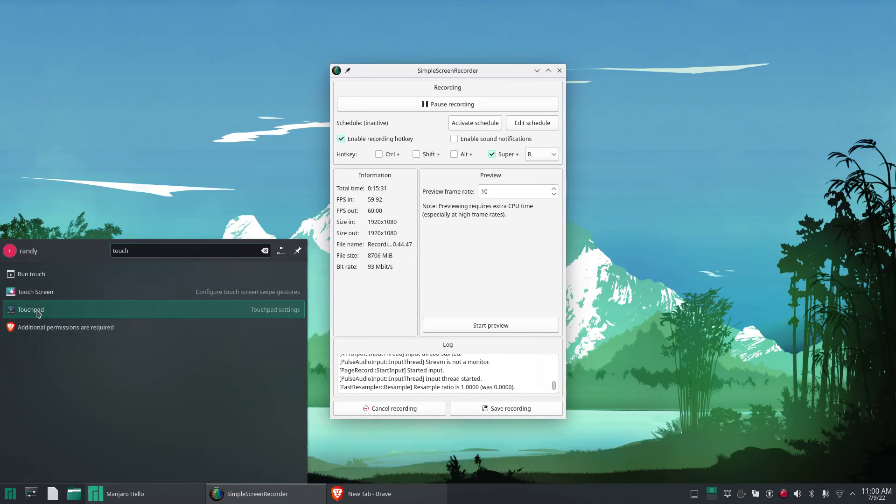
pyautogui.click(39, 312)
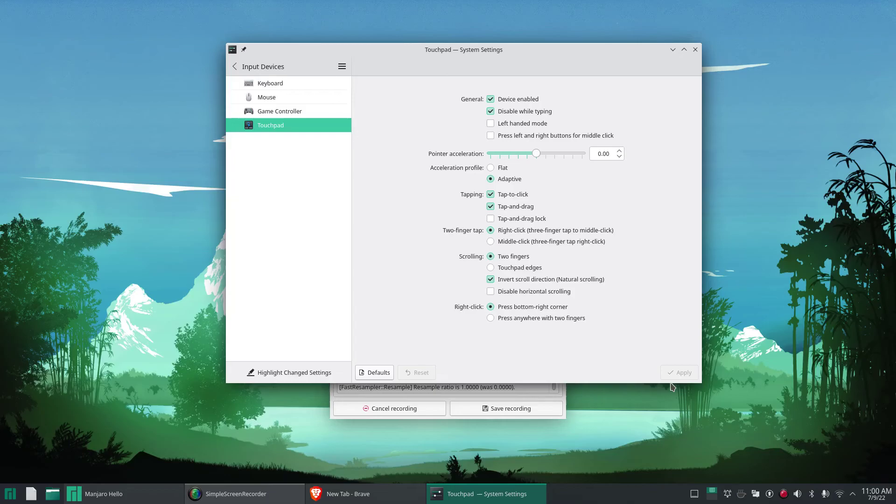
# - Launch ONLYOFFICE Desktop Editors from the launcher's Office category, then close it
pyautogui.click(9, 494)
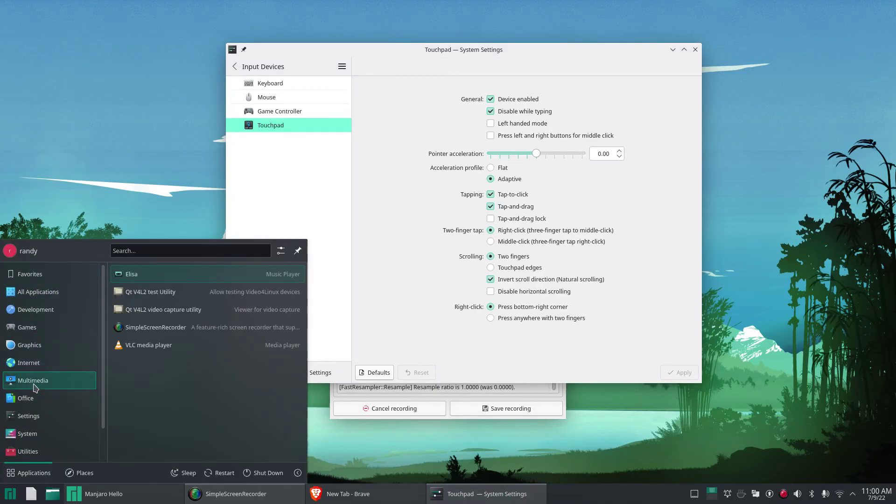
pyautogui.moveTo(25, 404)
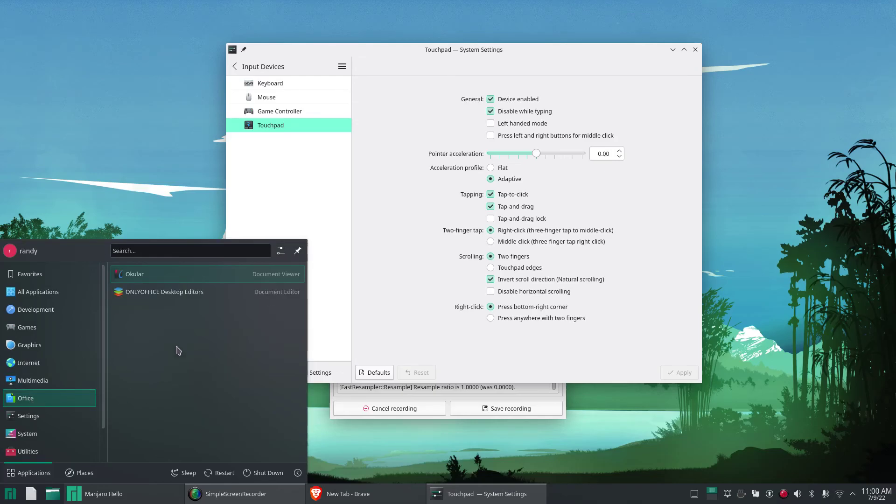
pyautogui.click(180, 296)
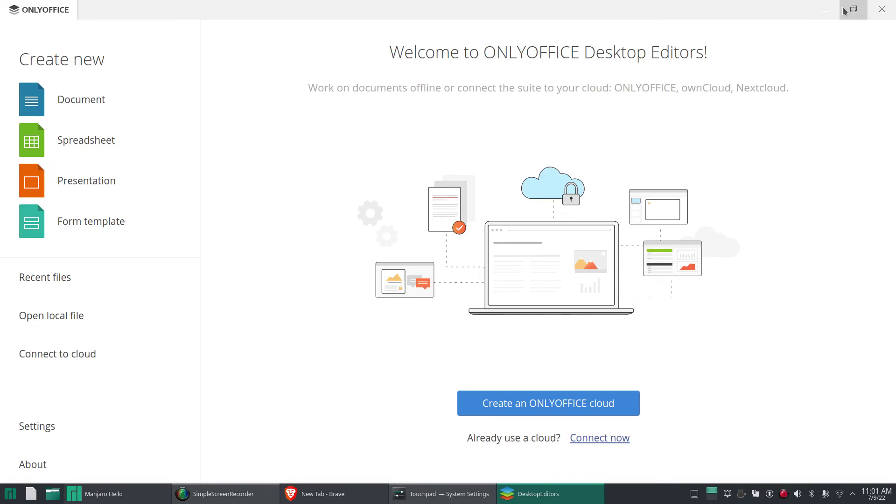
pyautogui.click(882, 10)
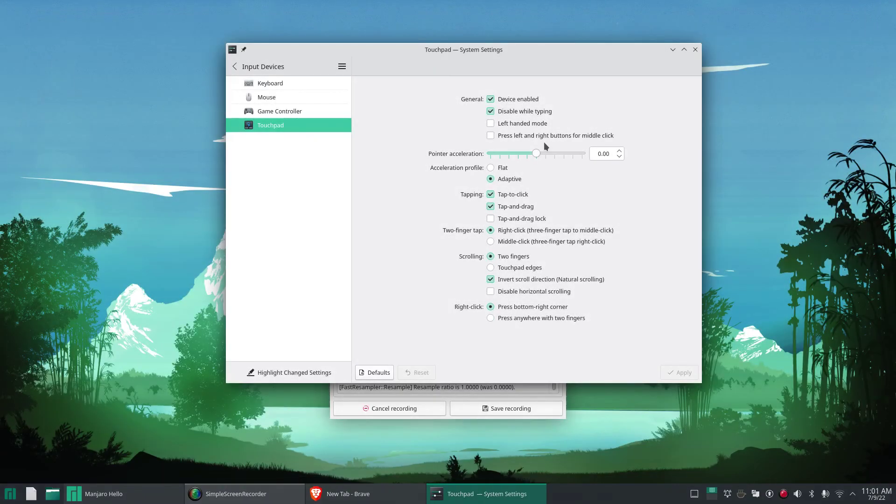
pyautogui.click(695, 49)
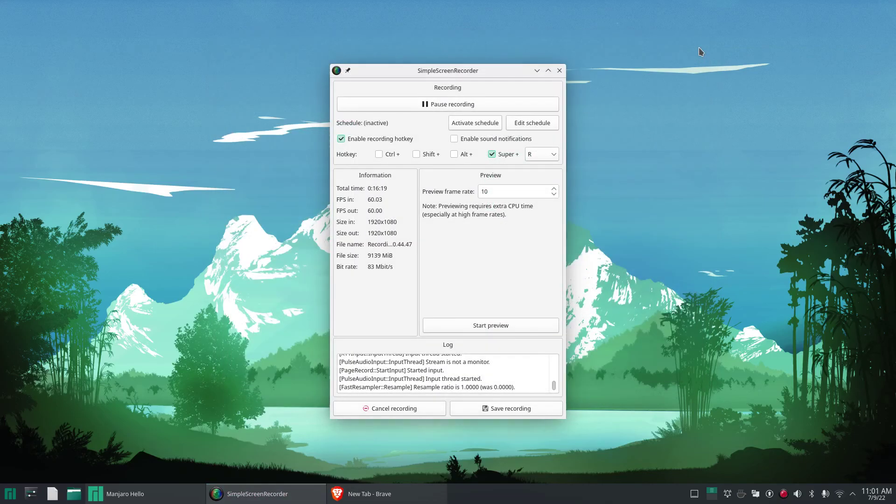
pyautogui.click(5, 496)
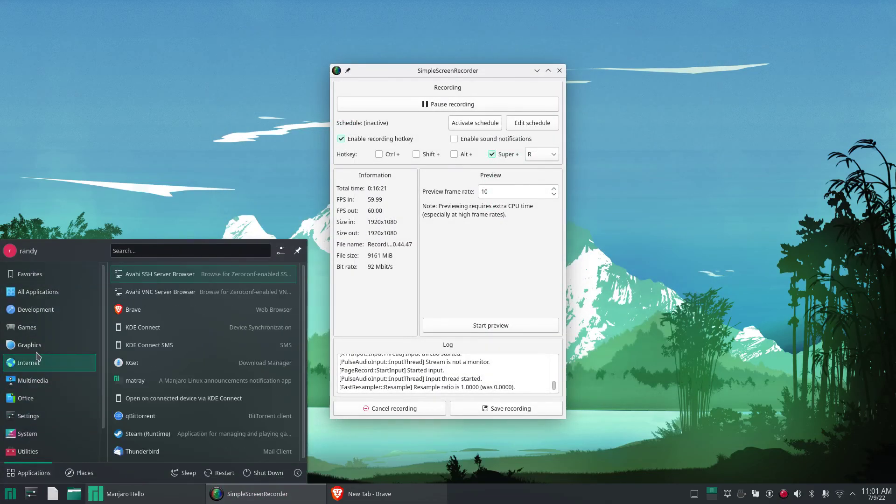
pyautogui.moveTo(45, 328)
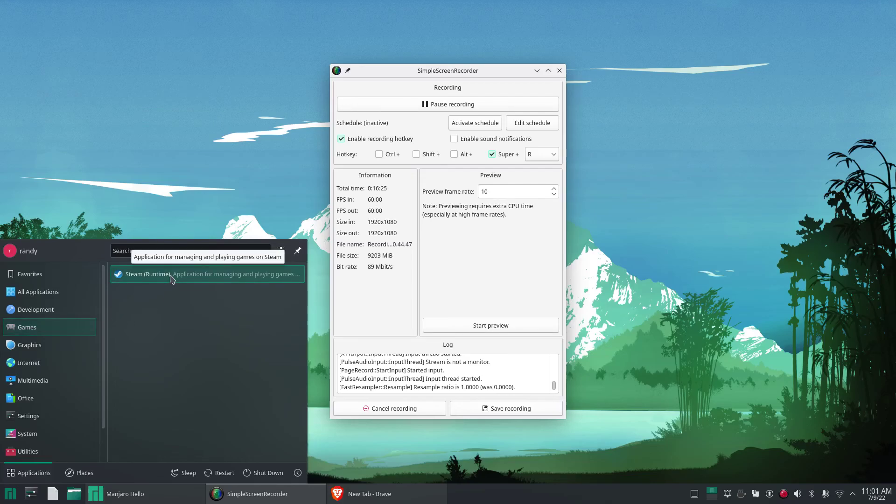
pyautogui.moveTo(20, 297)
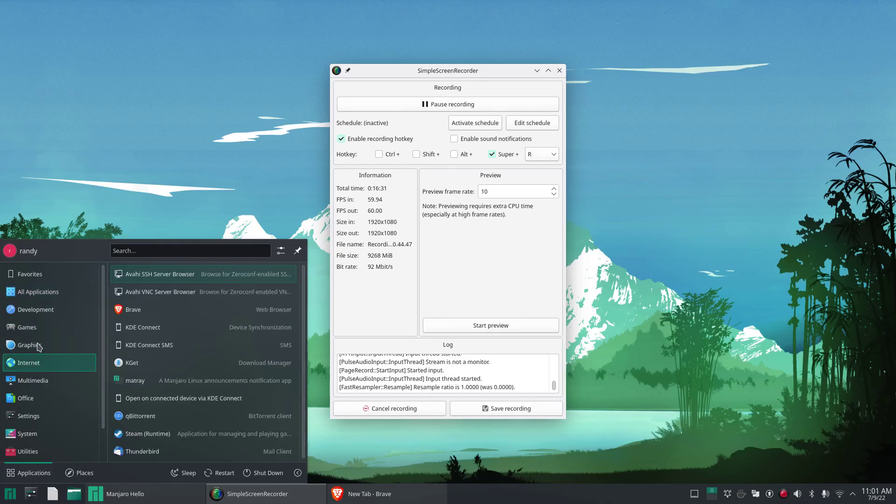
pyautogui.moveTo(39, 346)
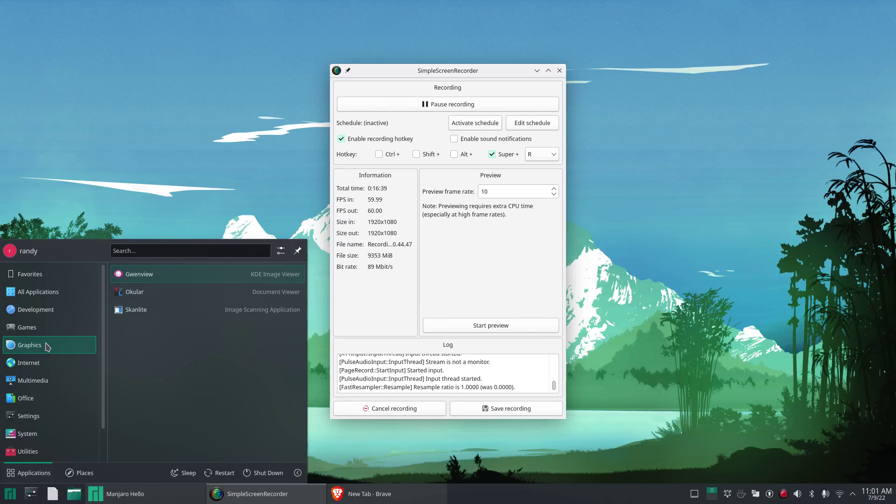
pyautogui.moveTo(34, 366)
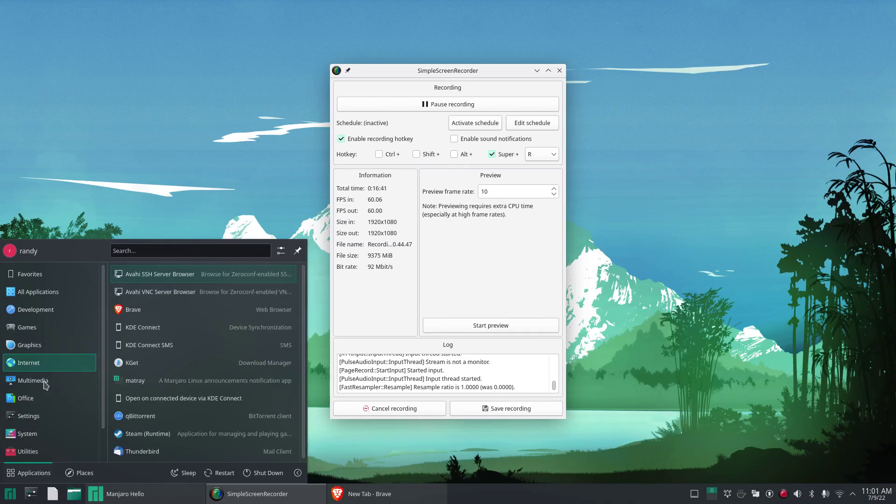
pyautogui.moveTo(51, 387)
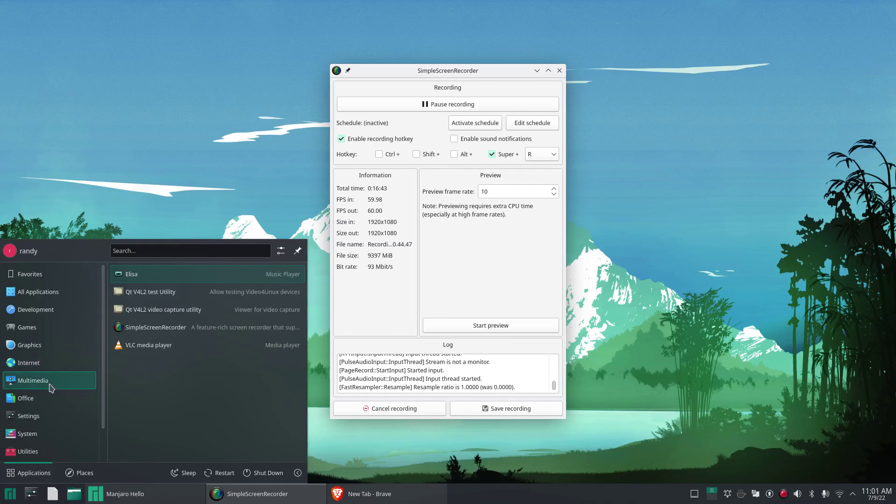
pyautogui.moveTo(60, 409)
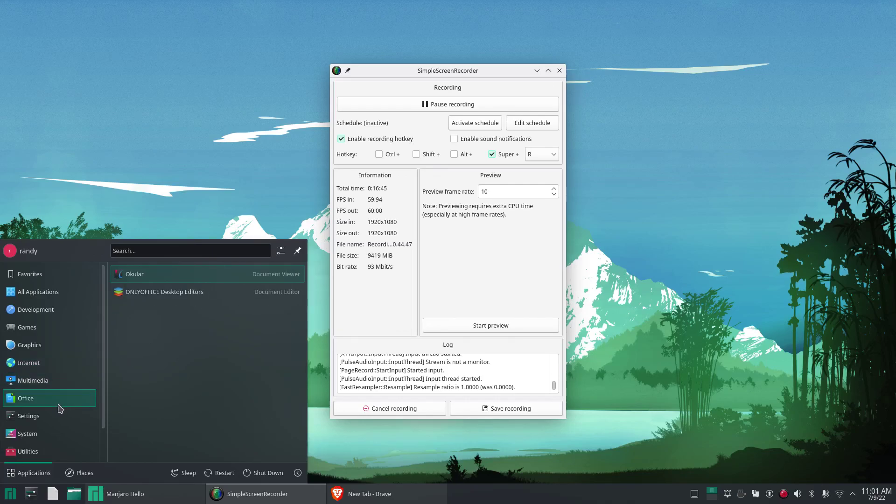
pyautogui.moveTo(51, 450)
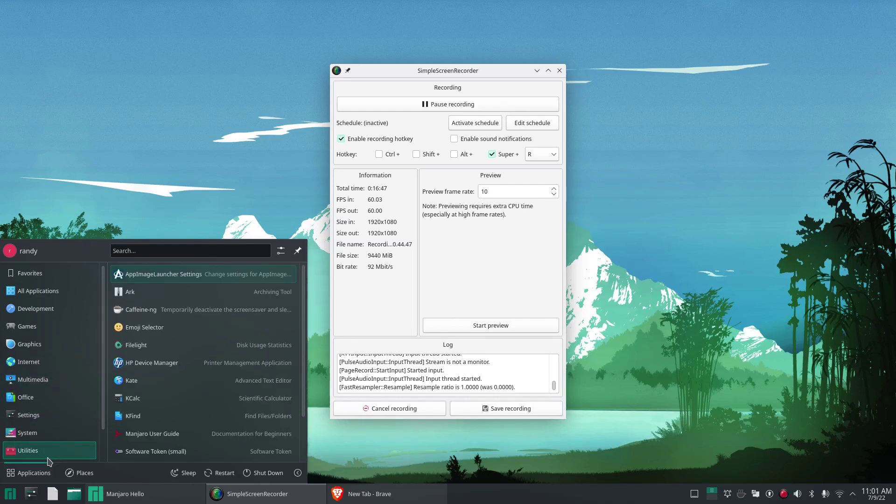
pyautogui.click(251, 74)
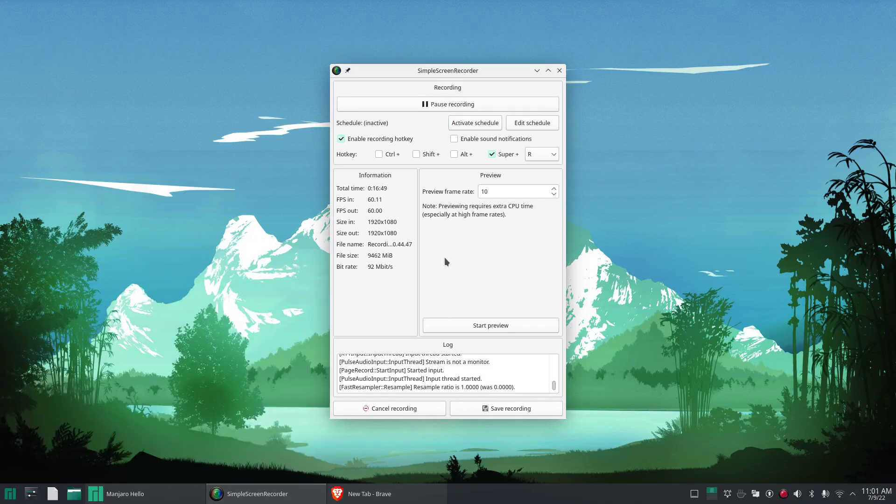